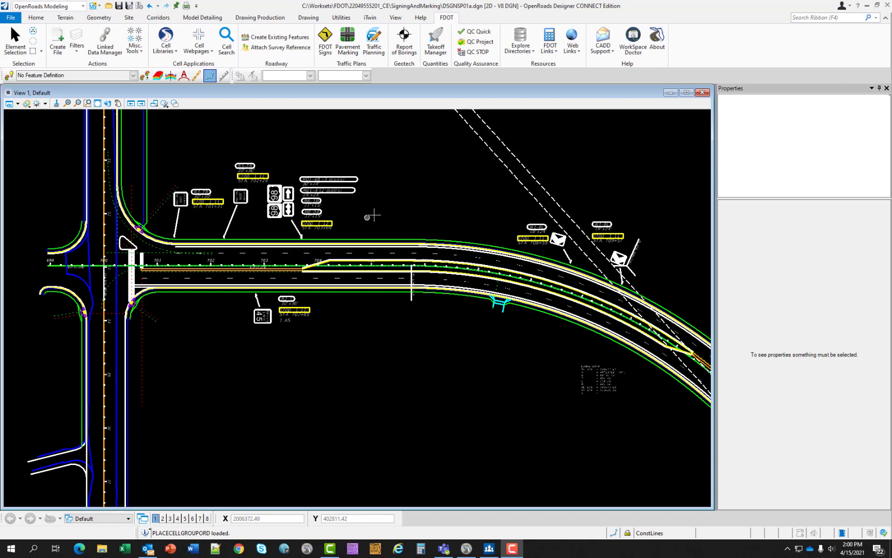
# Open the Traffic Planning tool from the FDOT ribbon and shift its window slightly left.
pyautogui.click(372, 45)
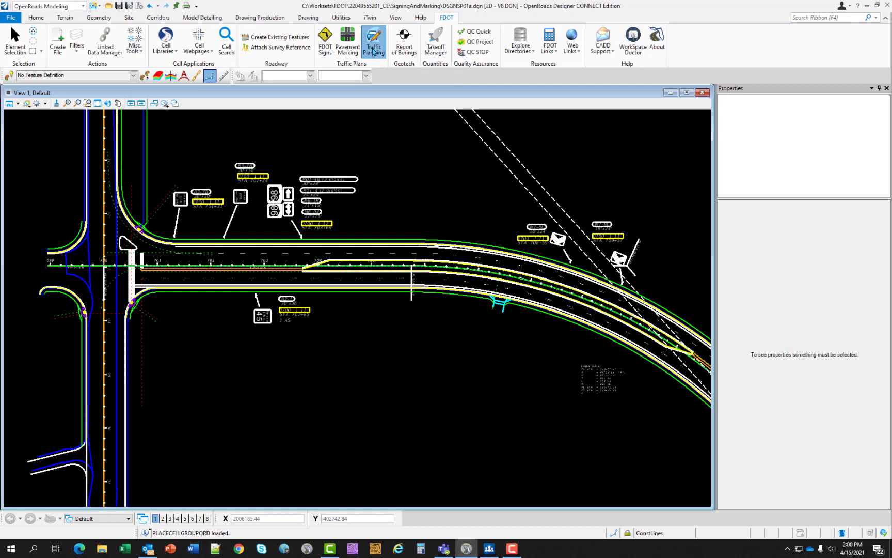
pyautogui.moveTo(501, 92); pyautogui.dragTo(490, 94)
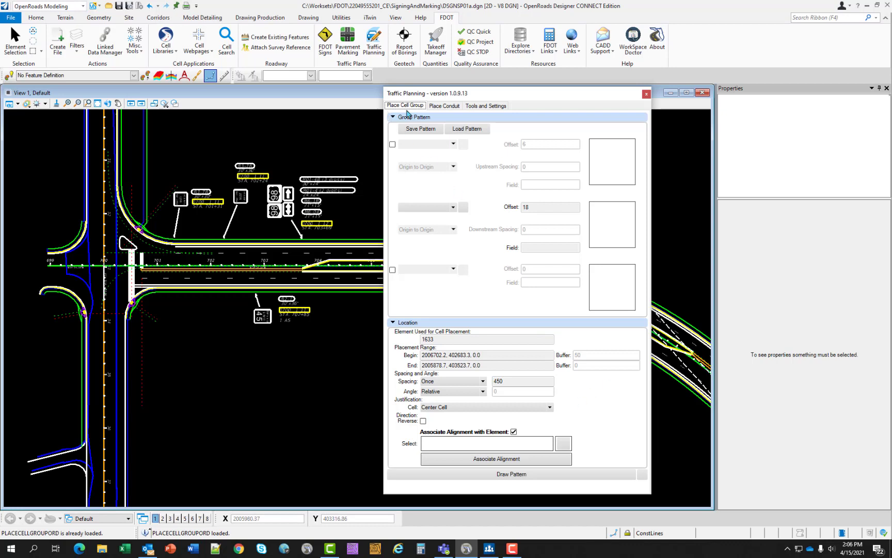
# Show the Place Conduit settings and choose pay item 0630 2 65 from the enlarged PayItem Database.
pyautogui.click(440, 106)
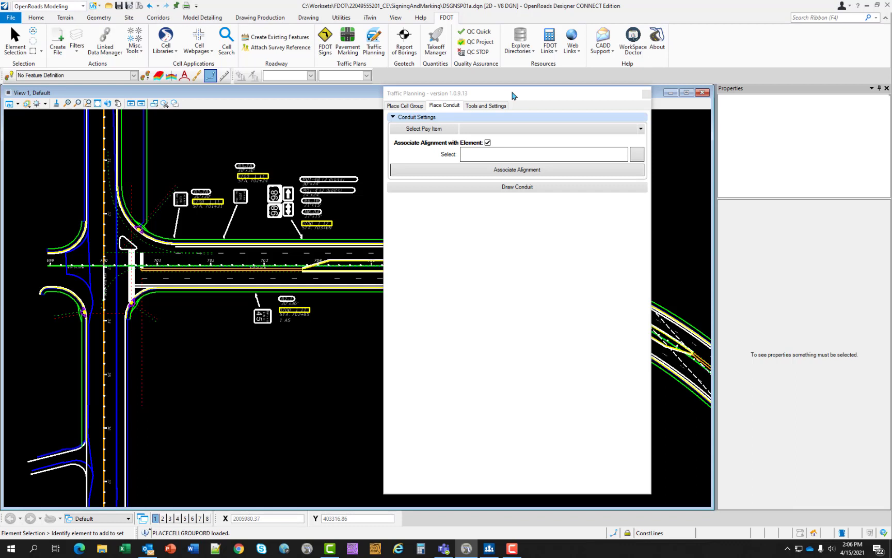
pyautogui.click(425, 132)
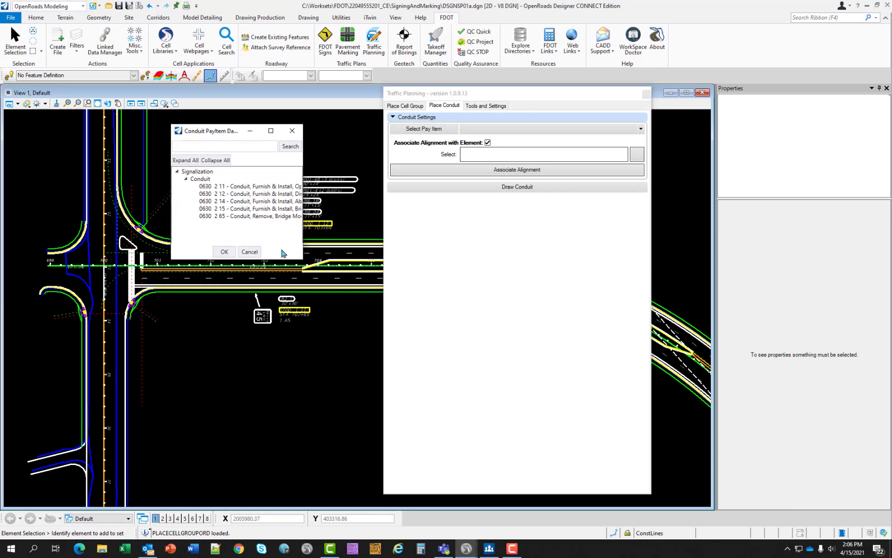
pyautogui.moveTo(300, 259); pyautogui.dragTo(410, 335)
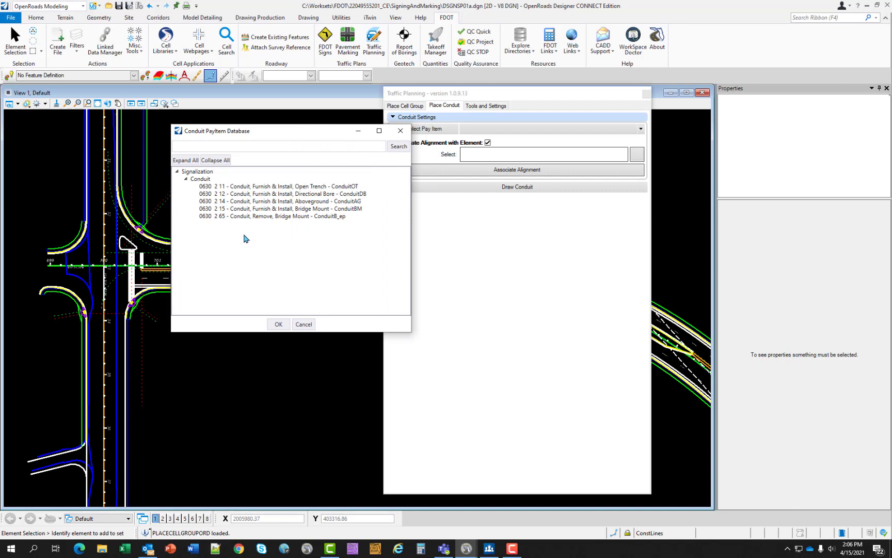
pyautogui.doubleClick(301, 215)
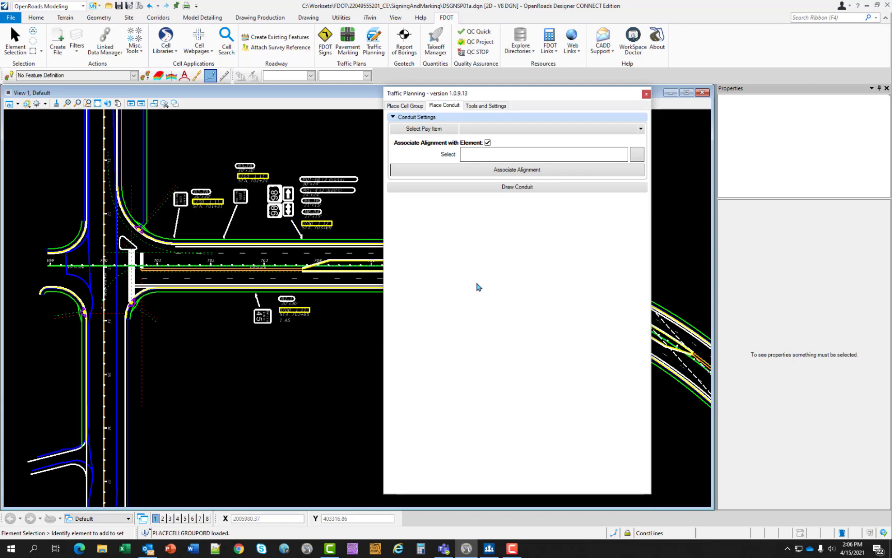
# Switch to the Tools and Settings page and close the Traffic Planning window.
pyautogui.click(486, 107)
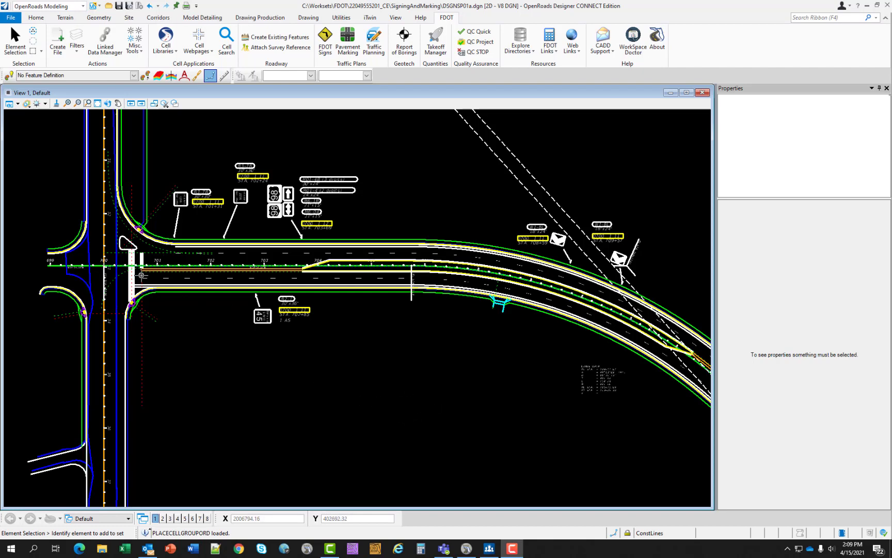
# Reopen Traffic Planning and reposition its window over the plan view.
pyautogui.scroll(3, 161, 279)
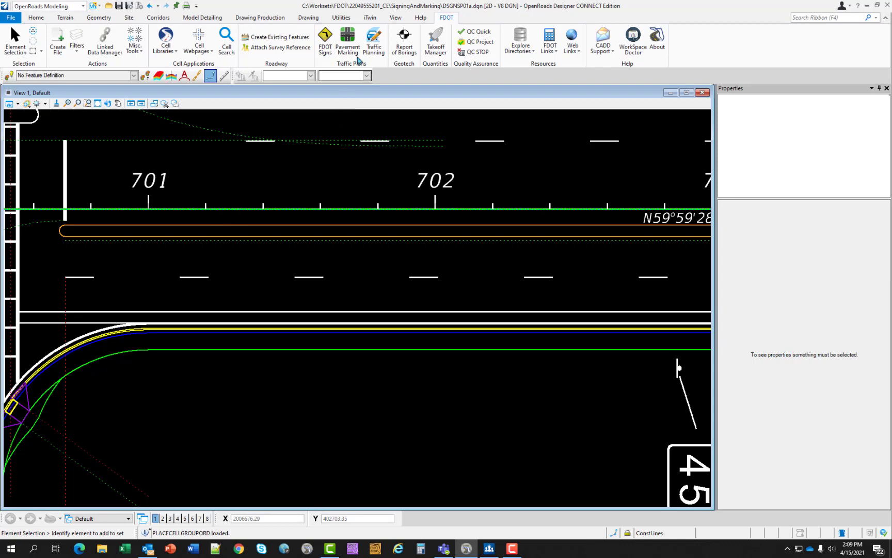
pyautogui.click(373, 46)
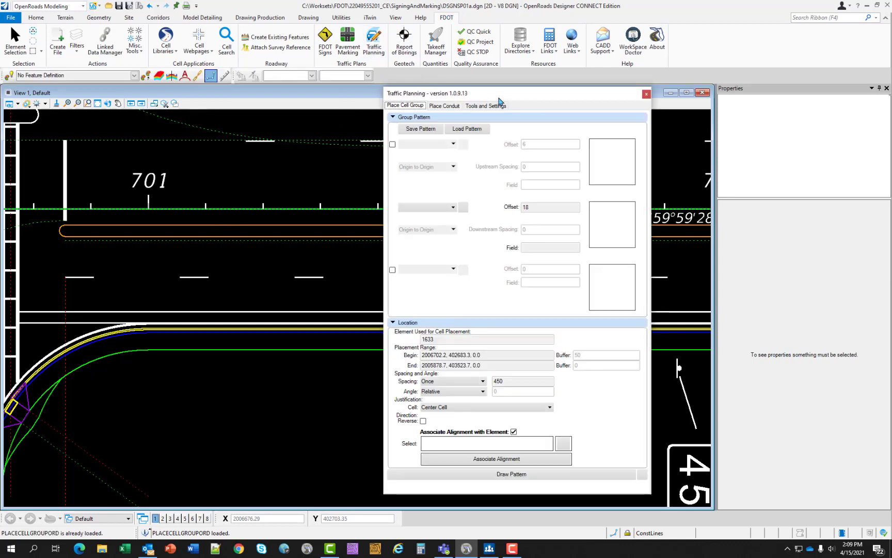
pyautogui.moveTo(499, 93); pyautogui.dragTo(520, 103)
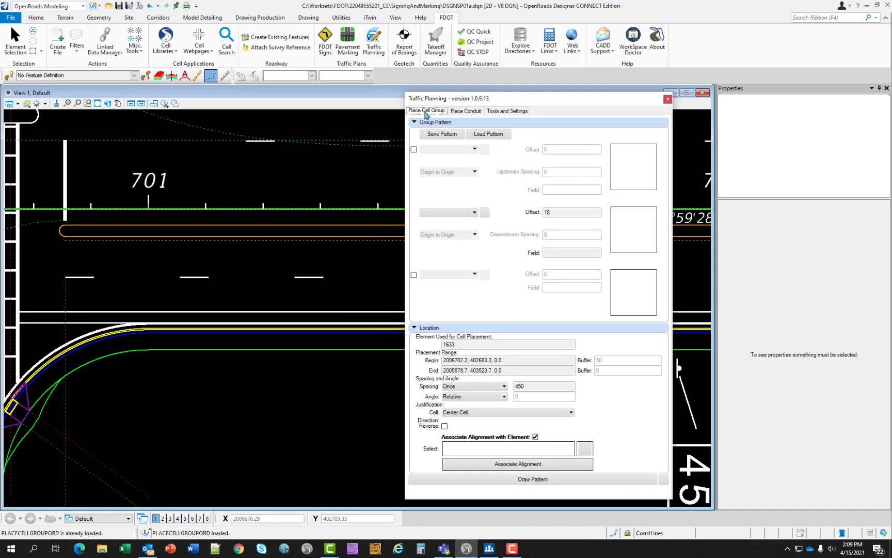
# Re-enable the first pattern slot and bring up its BlockGroup PayItem Database.
pyautogui.click(414, 151)
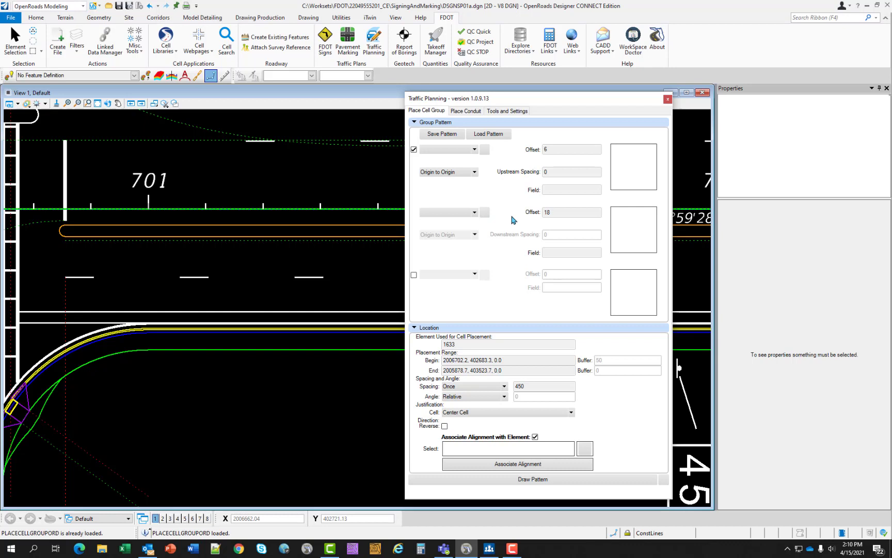
pyautogui.click(414, 149)
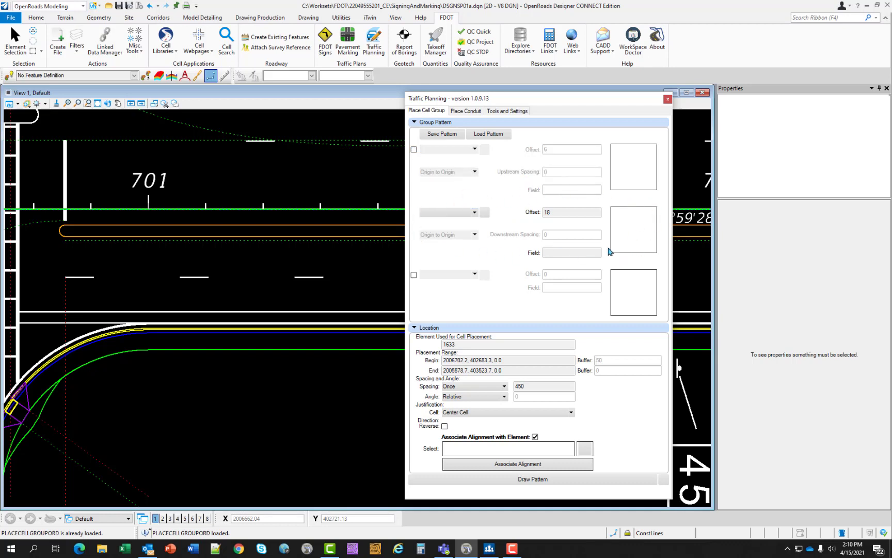
pyautogui.press('space')
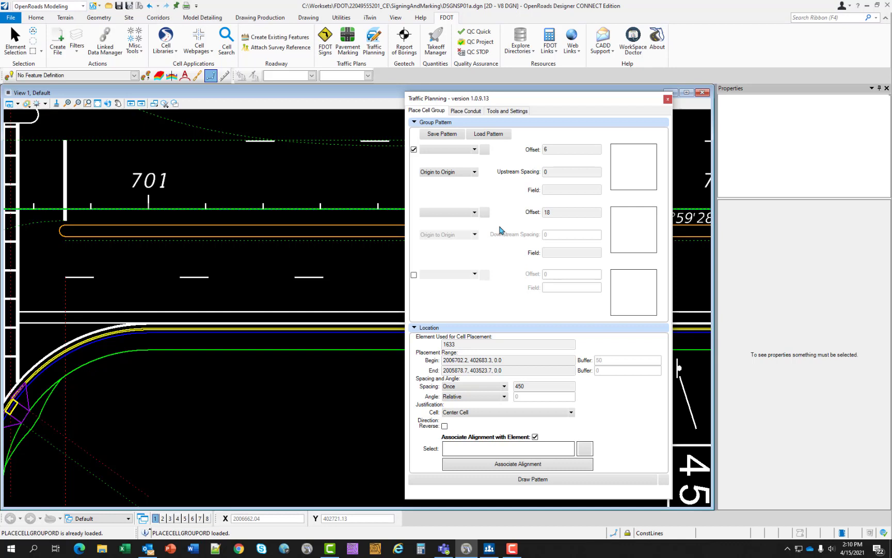
pyautogui.click(485, 150)
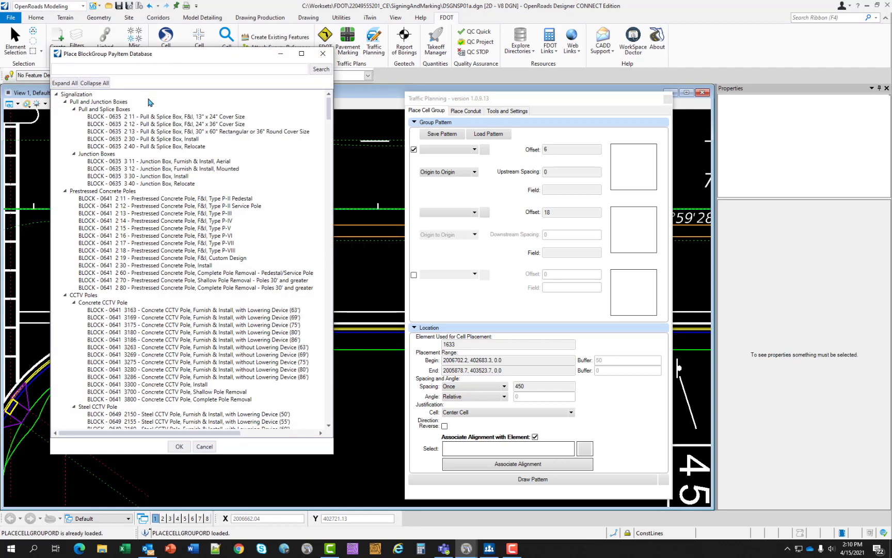
# Search pay item 0710 11170 and assign 'Paint, Std., Arrows (Thru)' to the first slot.
pyautogui.click(156, 72)
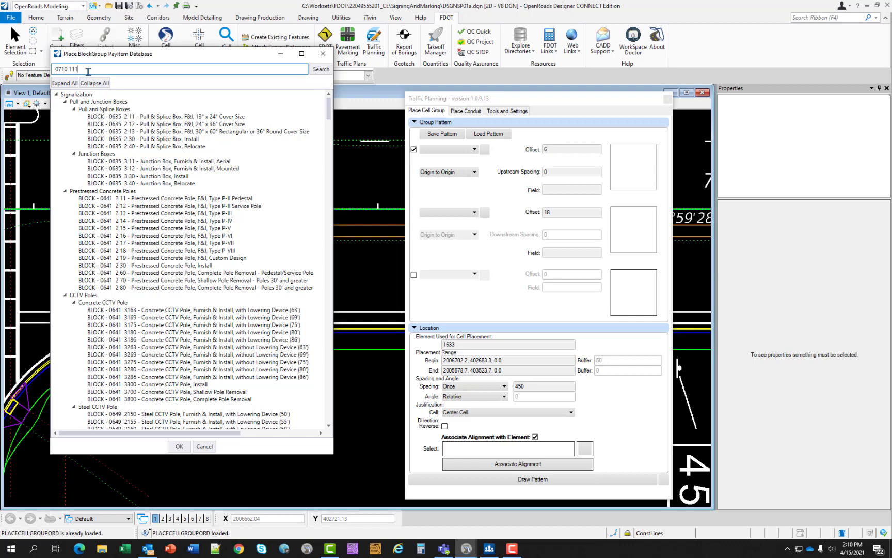
pyautogui.write('70')
pyautogui.click(320, 70)
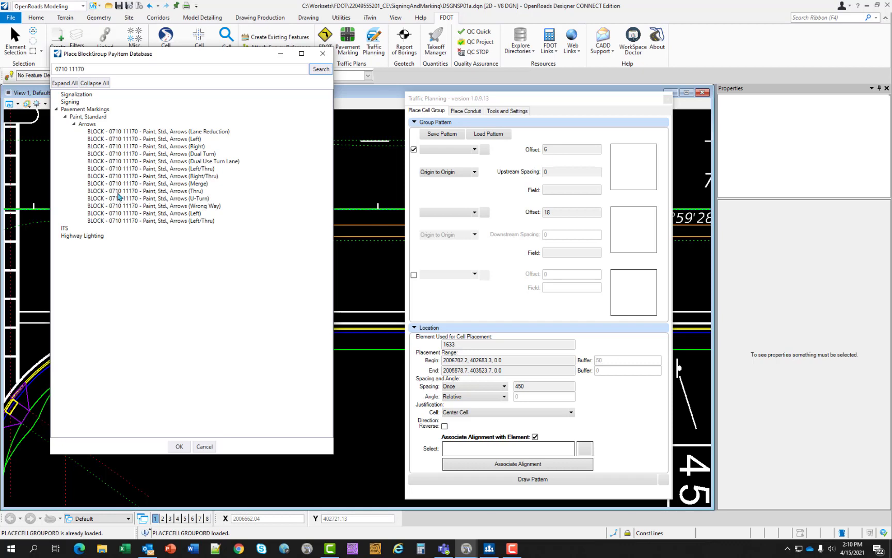
pyautogui.click(117, 192)
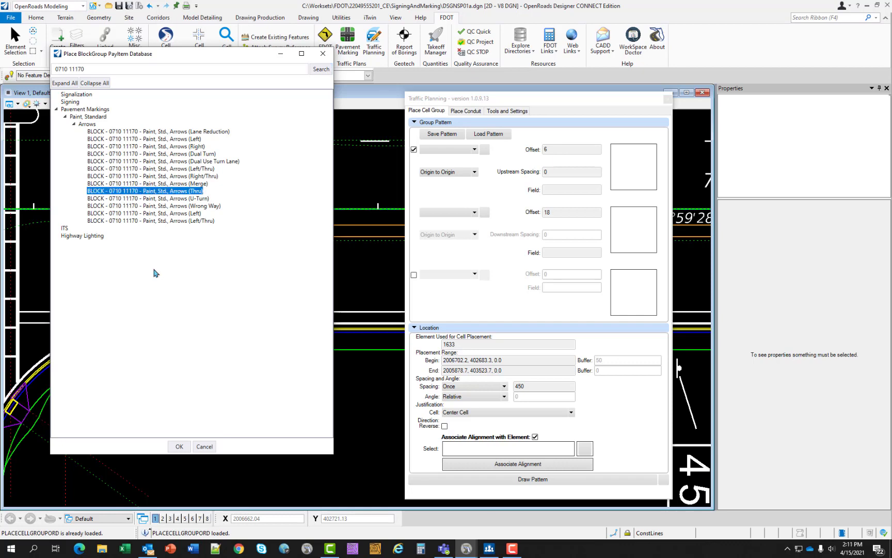
pyautogui.click(179, 446)
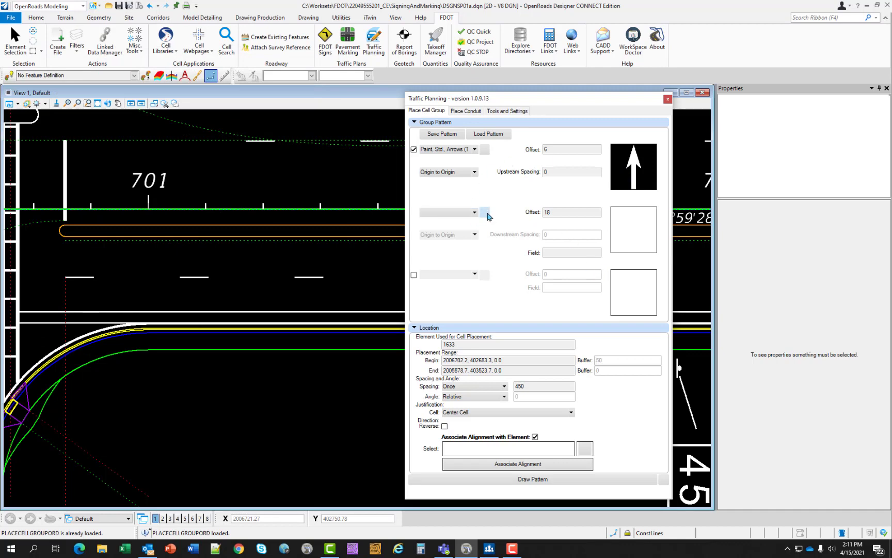
# Search pay item 0711 14160 and assign 'Message or Symbol (Bike)' to the second slot.
pyautogui.click(485, 214)
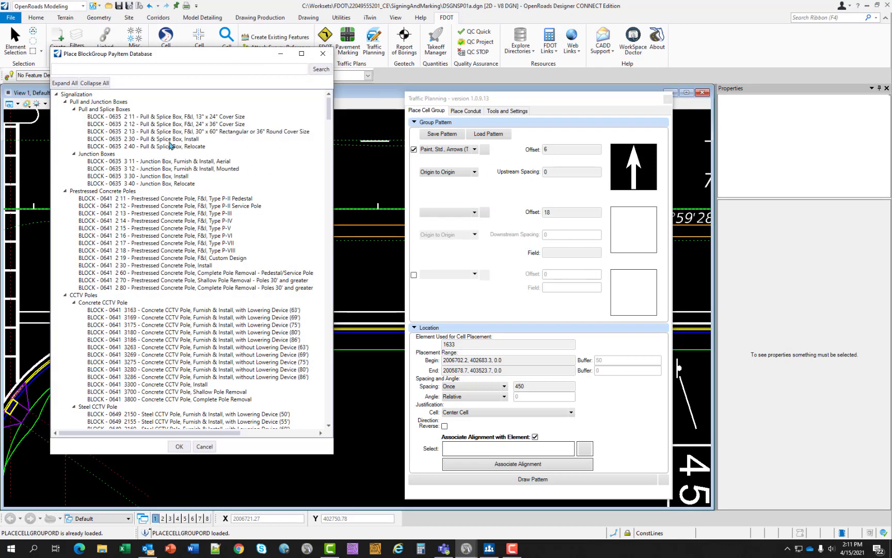
pyautogui.click(93, 70)
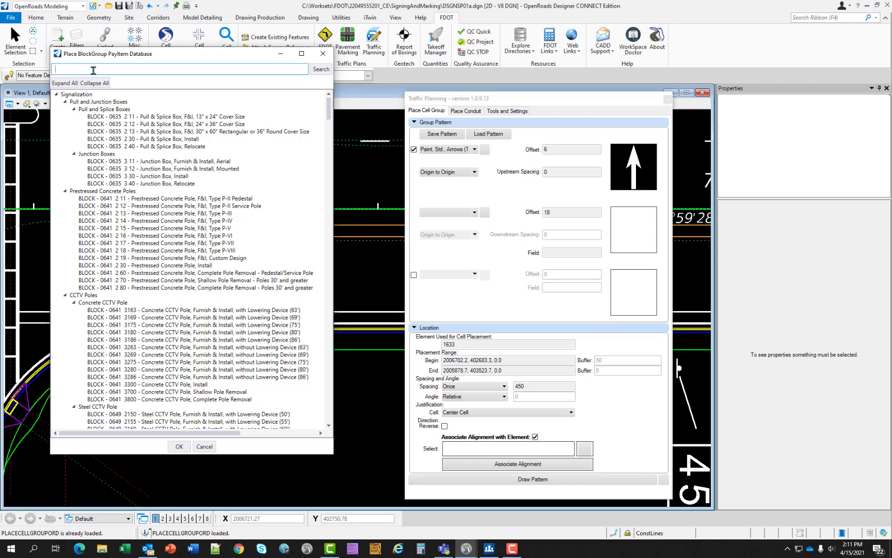
pyautogui.write('0711 14160')
pyautogui.click(321, 68)
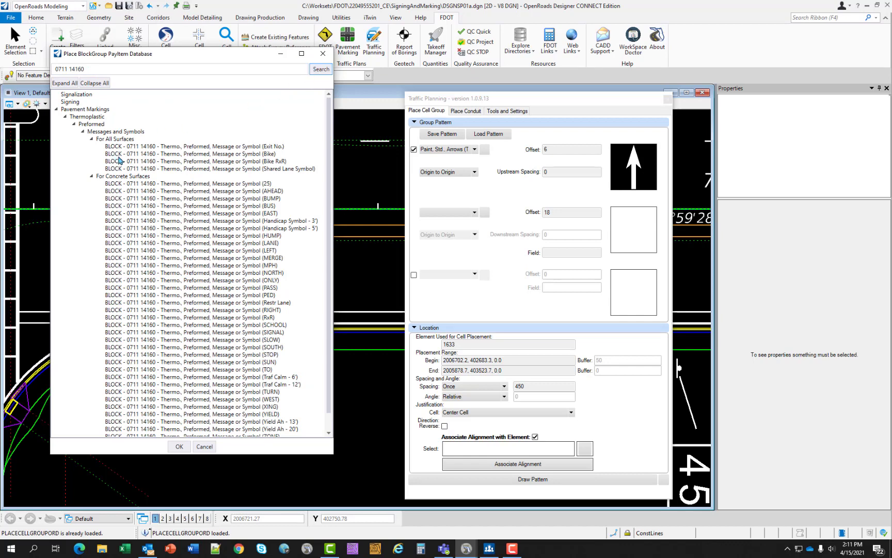
pyautogui.click(124, 155)
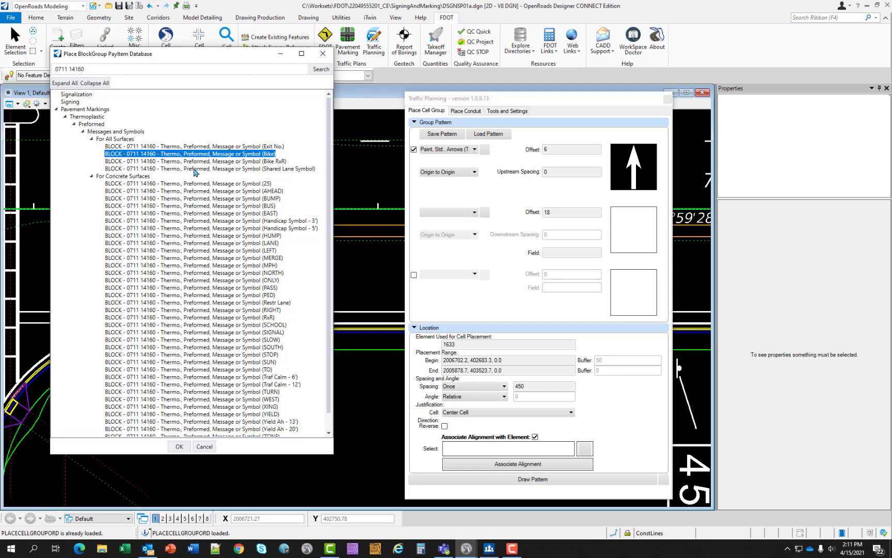
pyautogui.click(178, 447)
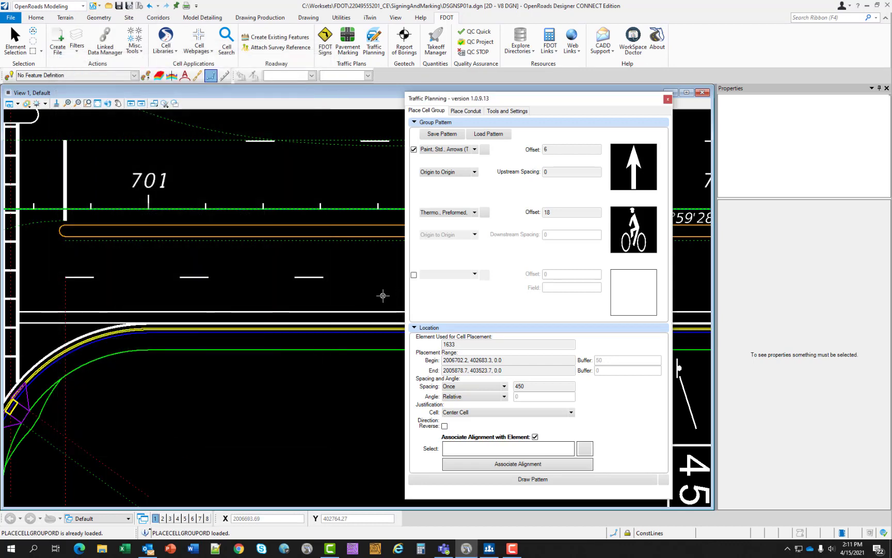
# Change the cell offsets from 6 and 18 to 2, and upstream spacing from 0 to 20.
pyautogui.doubleClick(557, 149)
pyautogui.write('2')
pyautogui.click(550, 212)
pyautogui.doubleClick(549, 211)
pyautogui.write('2')
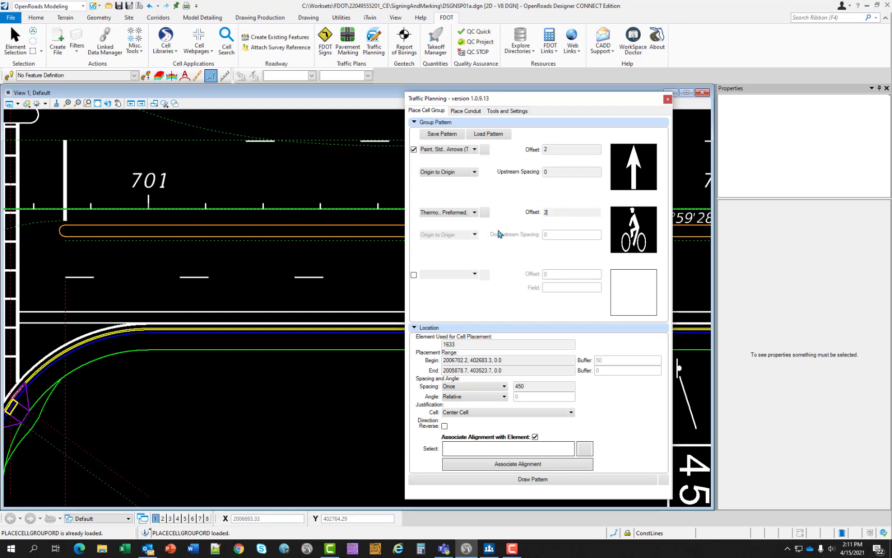
pyautogui.click(562, 172)
pyautogui.moveTo(560, 175); pyautogui.dragTo(541, 175)
pyautogui.write('20')
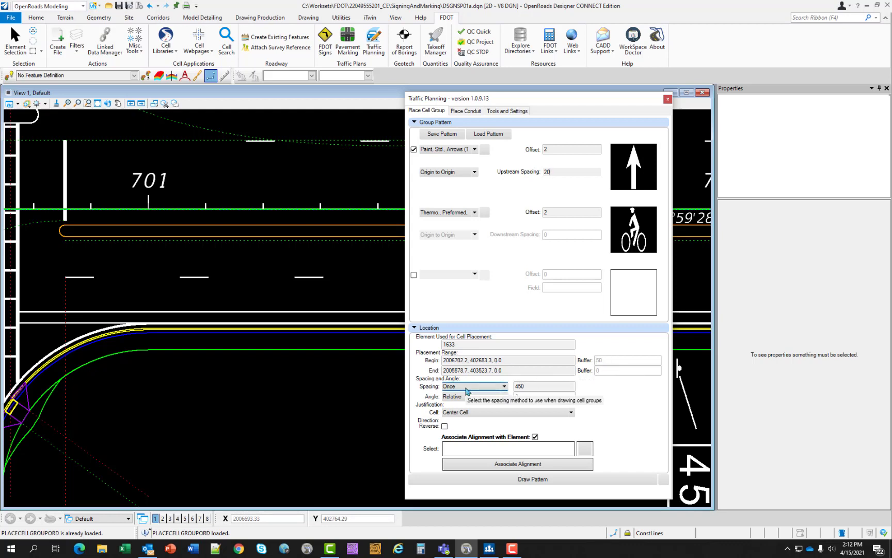
# Switch pattern spacing to Increment and associate it with the CLSR61 centerline alignment.
pyautogui.click(467, 391)
pyautogui.click(461, 398)
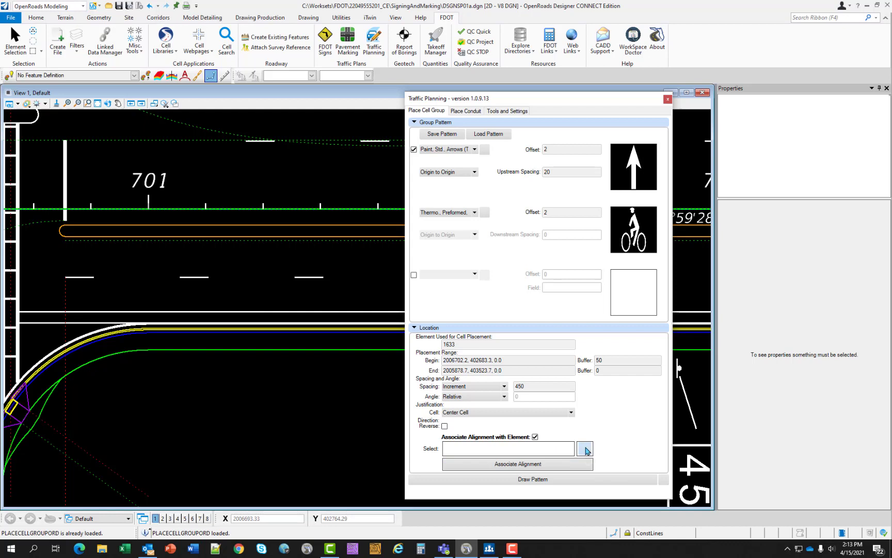
pyautogui.click(580, 463)
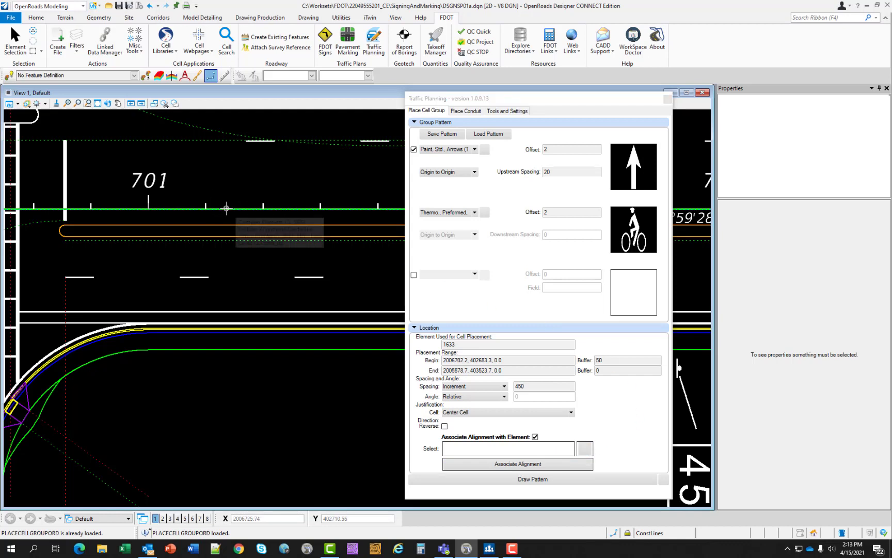
pyautogui.click(255, 173)
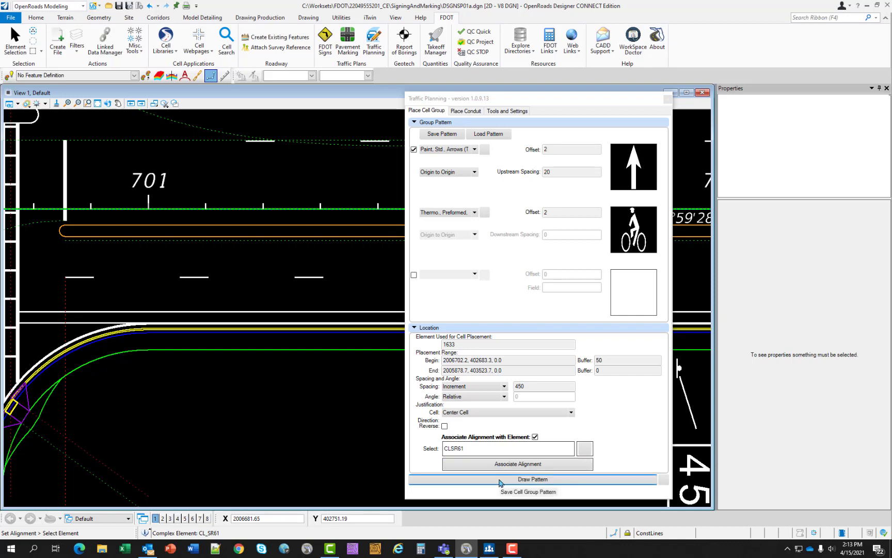
# Draw the cell pattern along the white lane stripe near station 701 (element 10989).
pyautogui.click(500, 479)
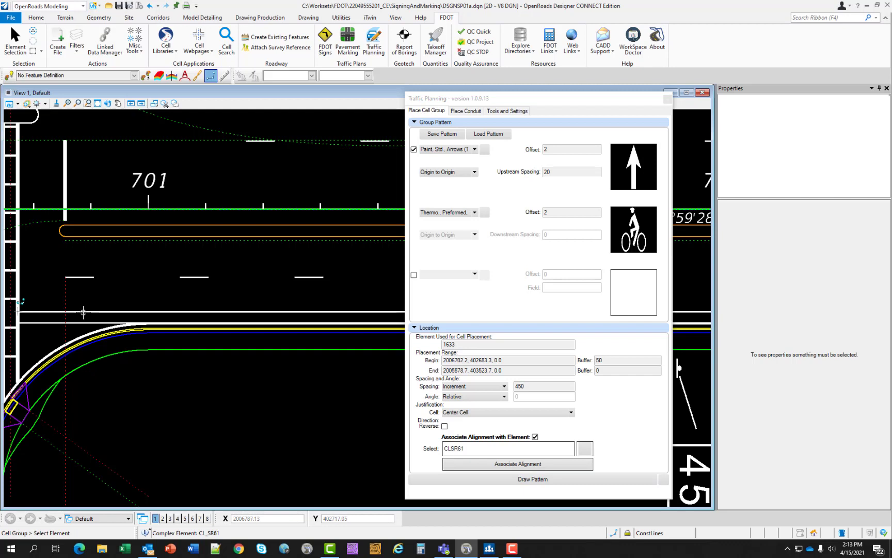
pyautogui.click(83, 312)
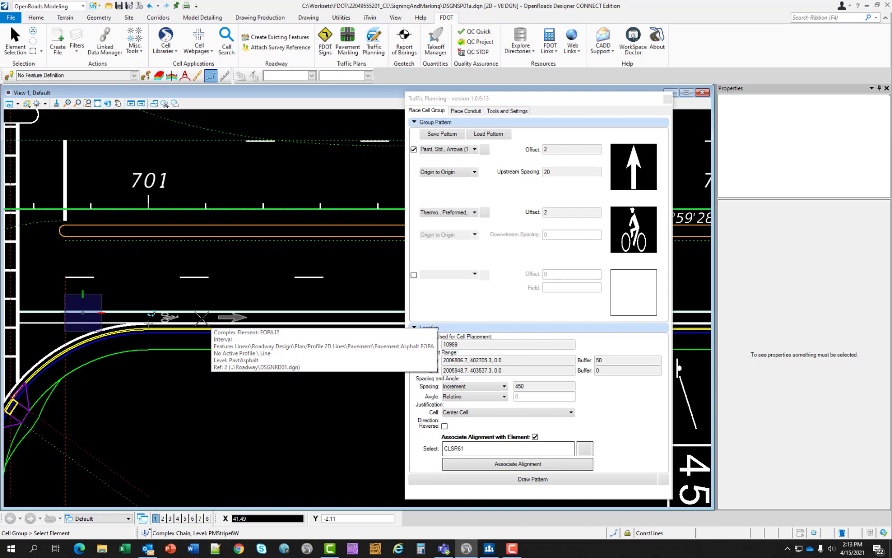
pyautogui.scroll(-3, 201, 318)
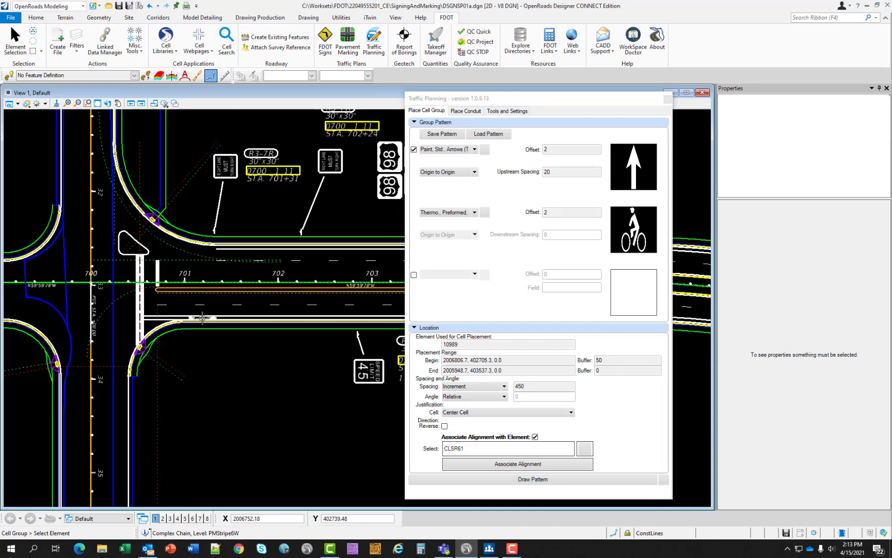
pyautogui.moveTo(259, 334); pyautogui.dragTo(41, 335, button='middle')
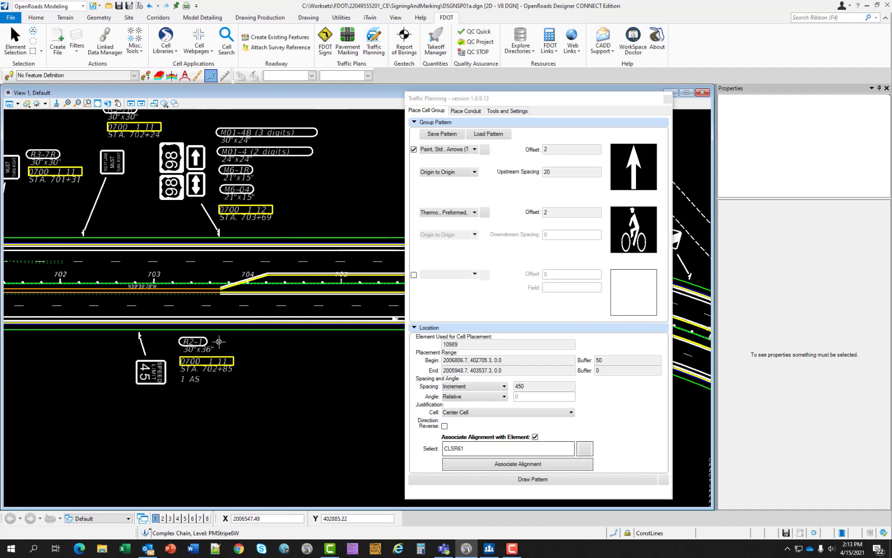
pyautogui.scroll(5, 362, 338)
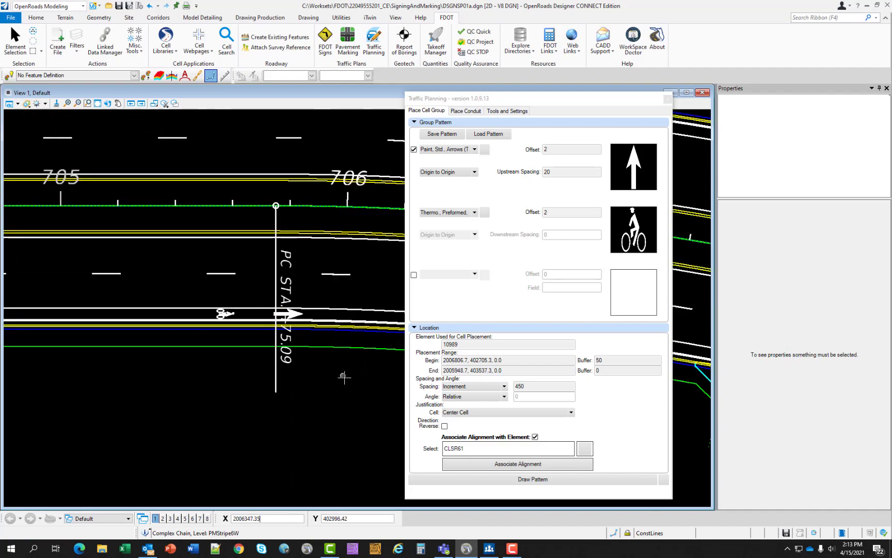
pyautogui.scroll(-2, 345, 378)
pyautogui.moveTo(310, 320); pyautogui.dragTo(40, 265, button='middle')
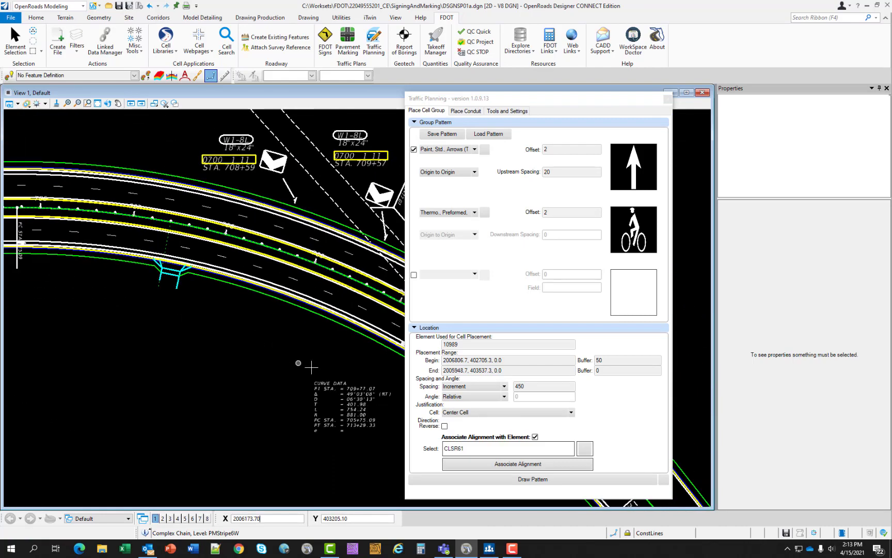
pyautogui.moveTo(311, 367); pyautogui.dragTo(255, 289, button='middle')
pyautogui.scroll(3, 255, 289)
pyautogui.scroll(-3, 258, 294)
pyautogui.moveTo(122, 287)
pyautogui.mouseDown(button='middle')
pyautogui.moveTo(253, 257)
pyautogui.moveTo(53, 279)
pyautogui.mouseUp(button='middle')
pyautogui.scroll(5, 349, 264)
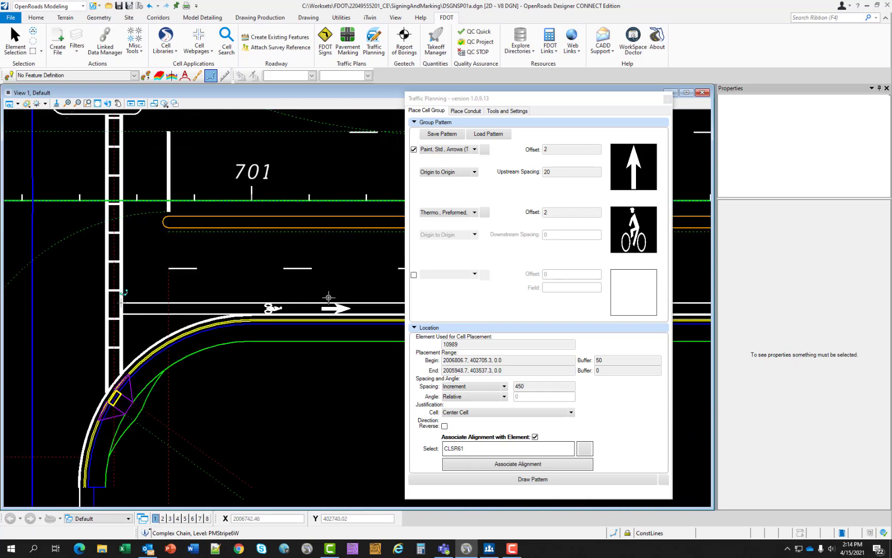
pyautogui.scroll(-3, 329, 297)
pyautogui.moveTo(173, 243); pyautogui.dragTo(152, 388, button='middle')
pyautogui.scroll(4, 179, 335)
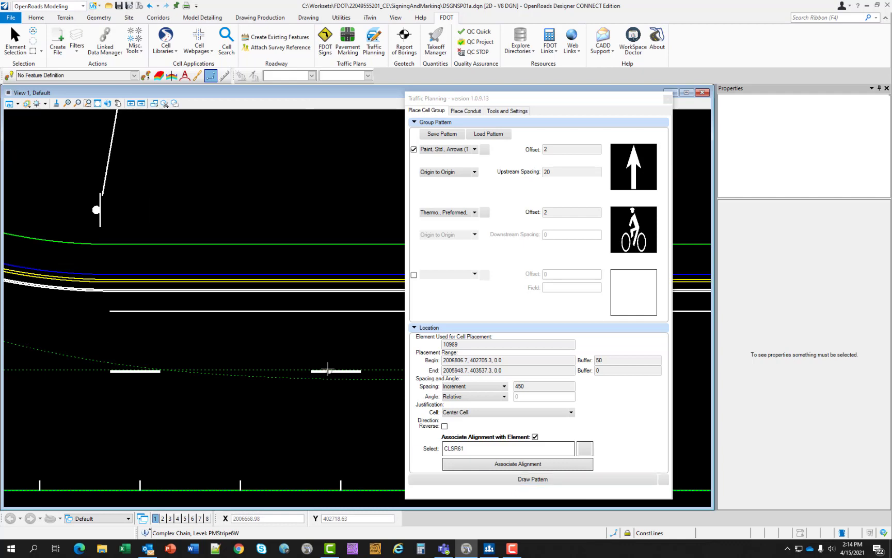
pyautogui.scroll(-2, 323, 365)
pyautogui.moveTo(322, 365); pyautogui.dragTo(184, 341, button='middle')
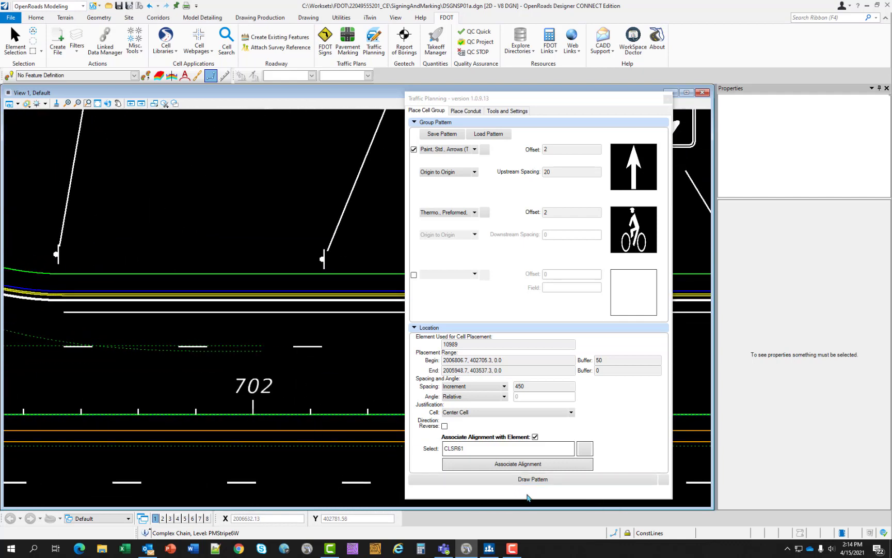
# Draw the pattern on the opposite white stripe near station 702 and accept the arrow-and-bike placement.
pyautogui.click(528, 480)
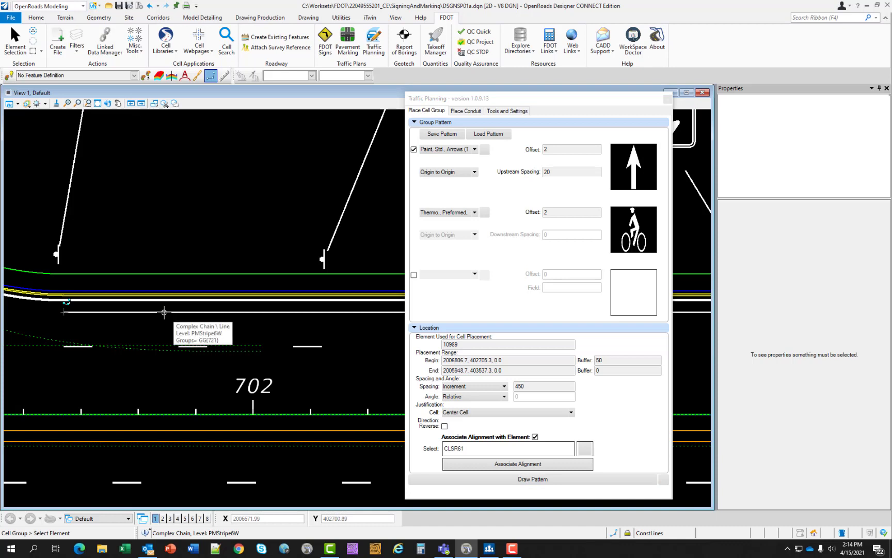
pyautogui.click(164, 313)
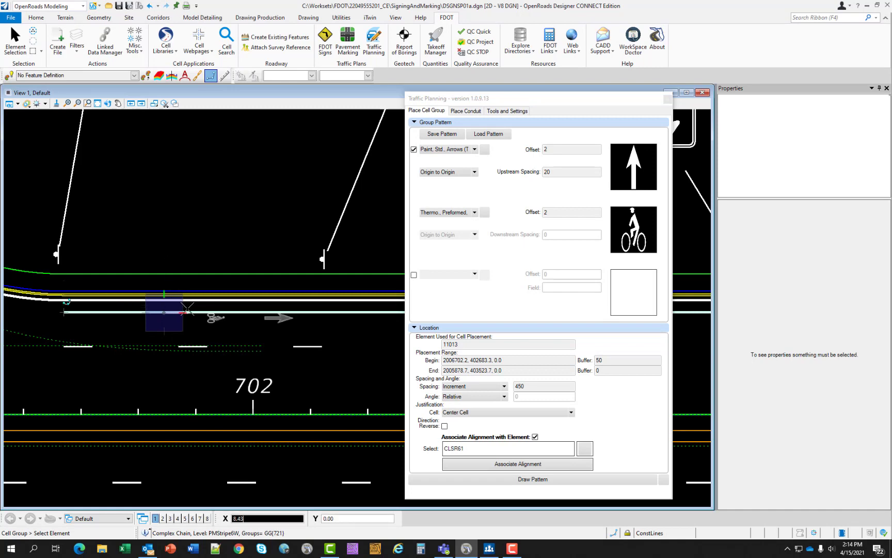
pyautogui.click(174, 306)
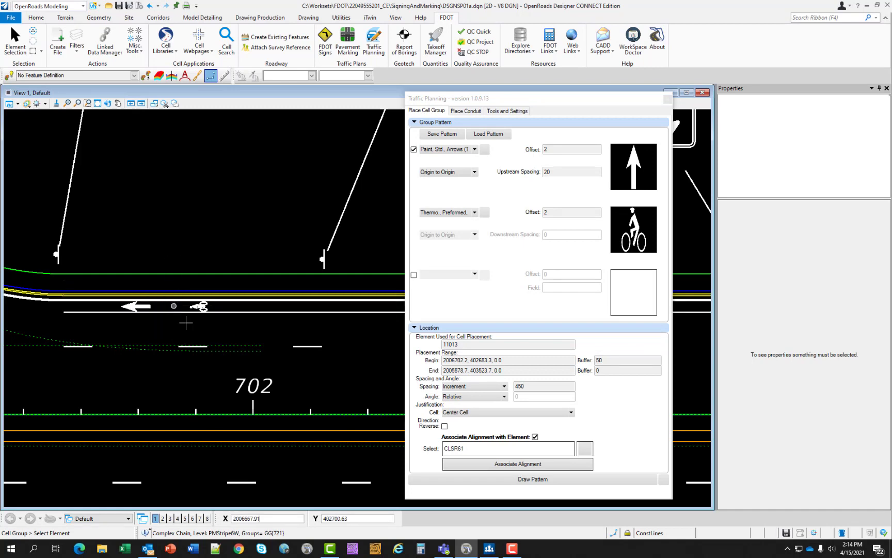
pyautogui.scroll(-3, 190, 328)
pyautogui.moveTo(268, 328); pyautogui.dragTo(163, 310, button='middle')
pyautogui.scroll(-2, 239, 303)
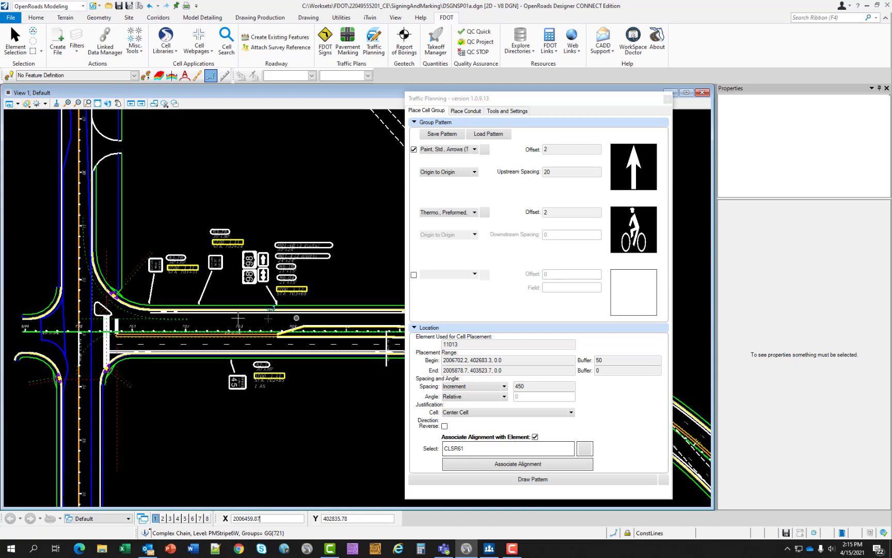
pyautogui.scroll(5, 201, 343)
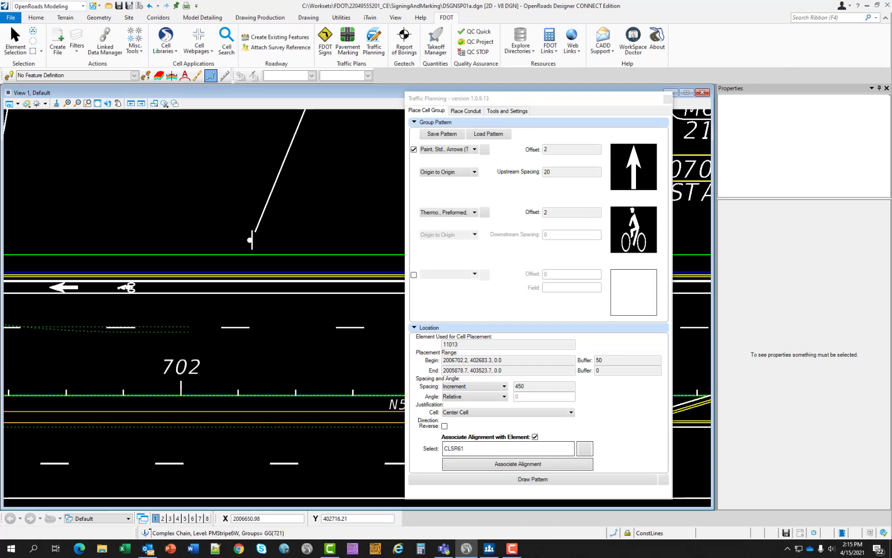
# Turn off the upstream arrow cell slot, leaving only the Bike center cell.
pyautogui.scroll(-3, 205, 329)
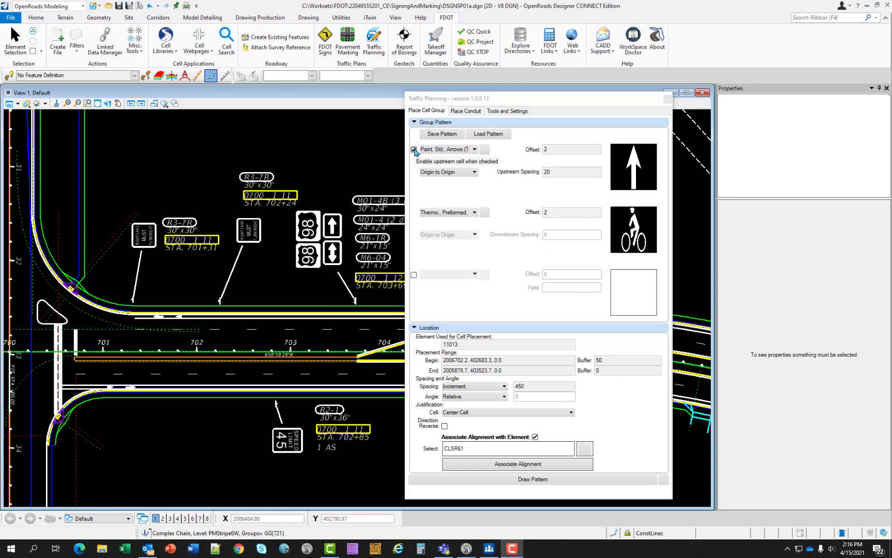
pyautogui.click(413, 150)
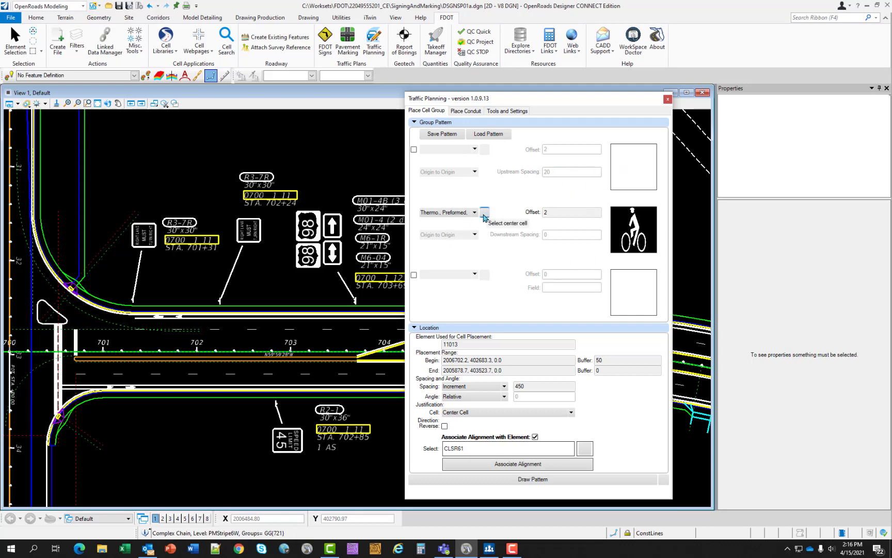
# Replace the Bike center cell with pay item 0706 1 1 Raised Pavement Marker, Type B (W/R).
pyautogui.click(485, 217)
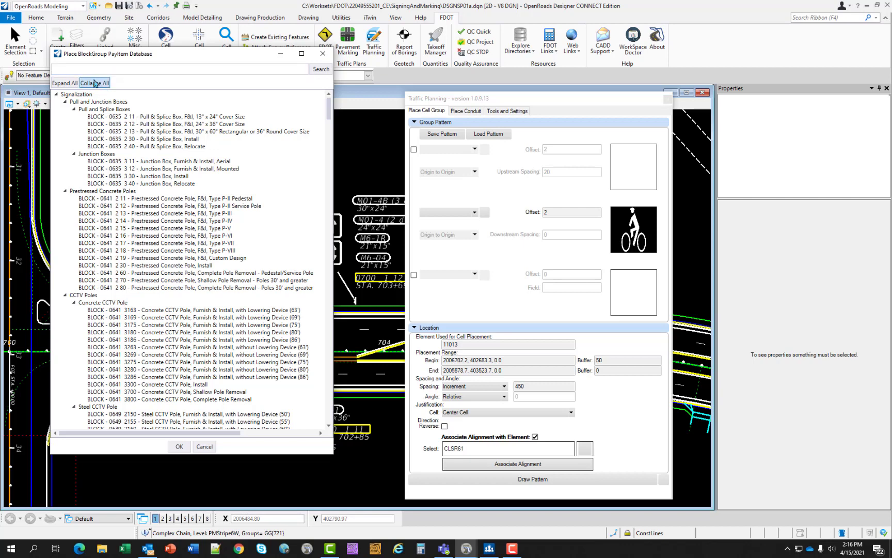
pyautogui.click(96, 87)
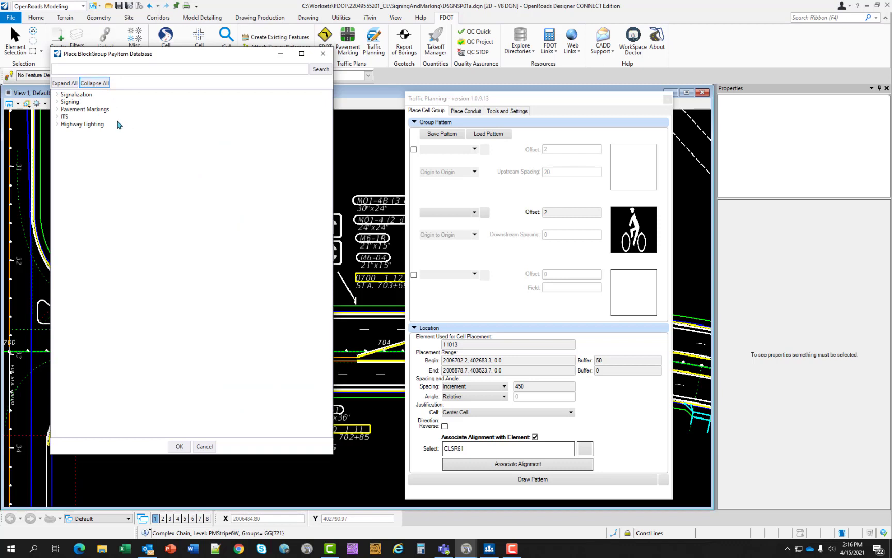
pyautogui.click(57, 109)
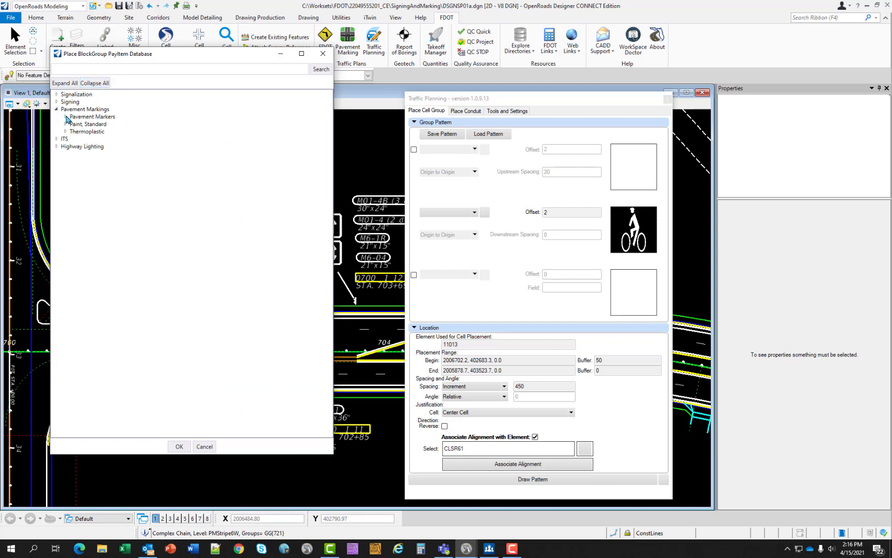
pyautogui.click(65, 117)
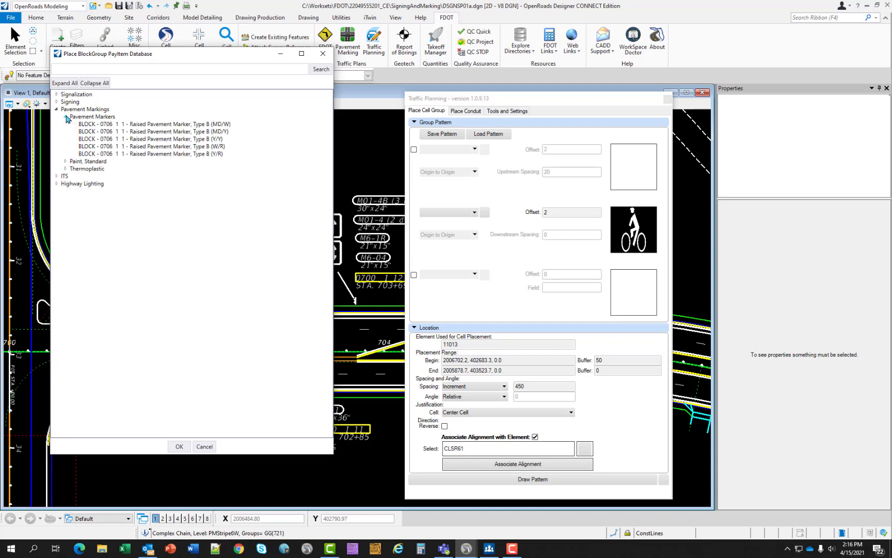
pyautogui.click(161, 148)
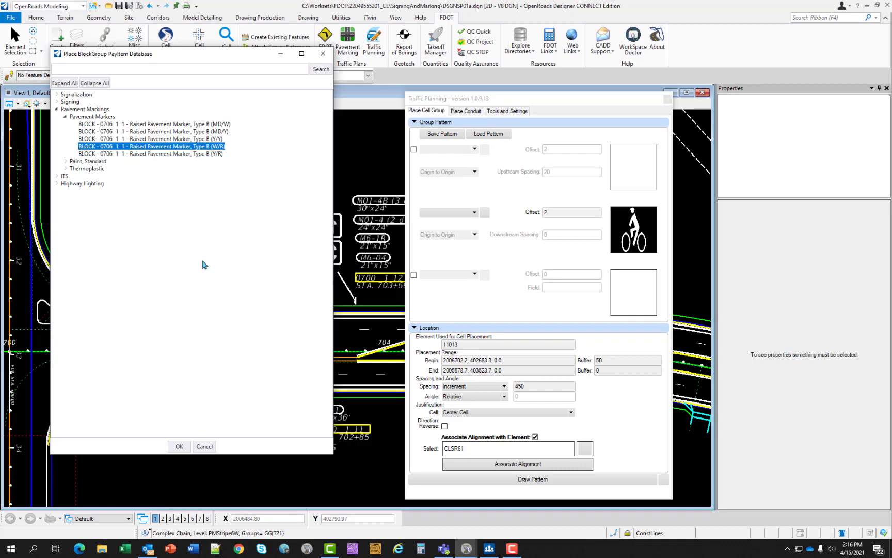
pyautogui.click(178, 447)
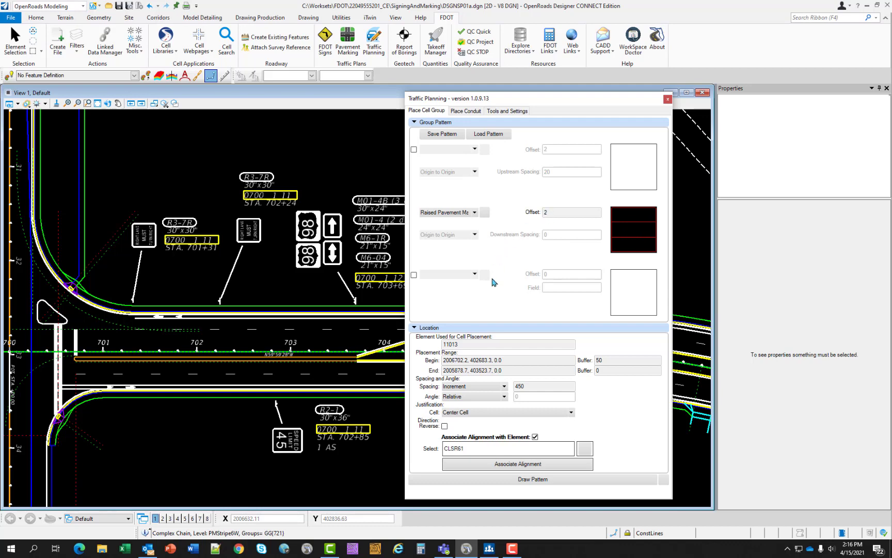
# Set the marker offset to 0, increment spacing to 40 and begin buffer to 25.
pyautogui.doubleClick(546, 213)
pyautogui.write('0')
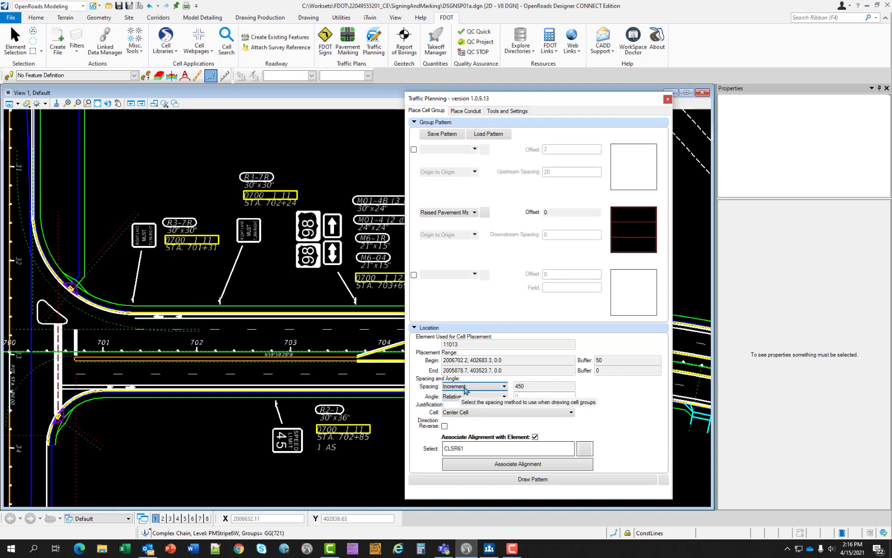
pyautogui.doubleClick(530, 386)
pyautogui.write('40')
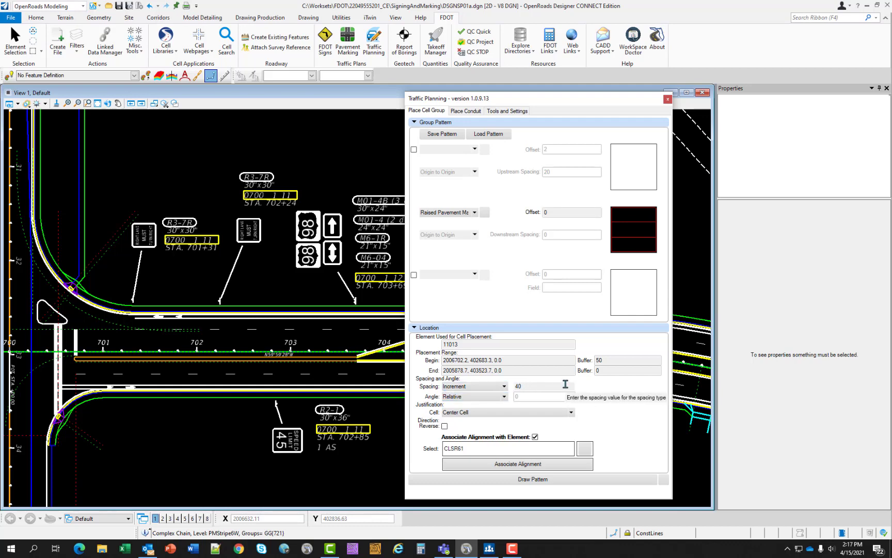
pyautogui.doubleClick(609, 360)
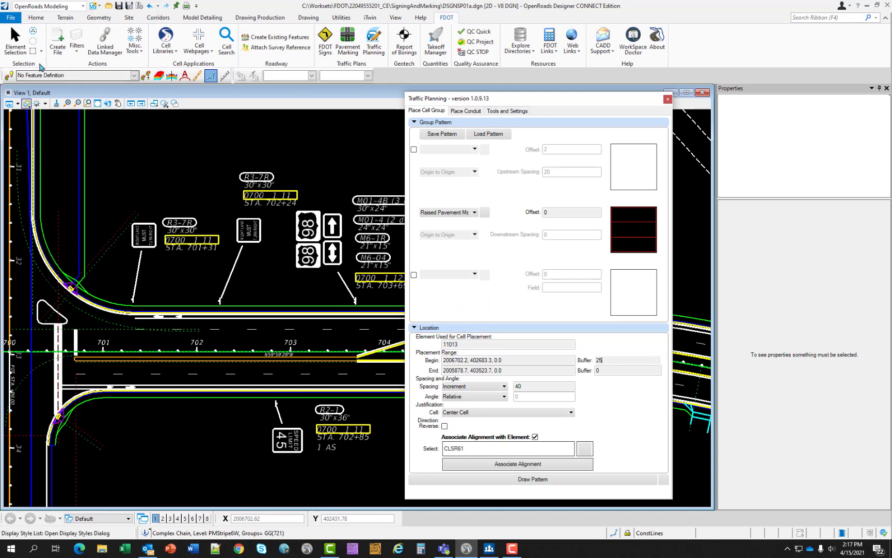
# Adjust the view's display presentation and zoom in on the lane.
pyautogui.click(18, 104)
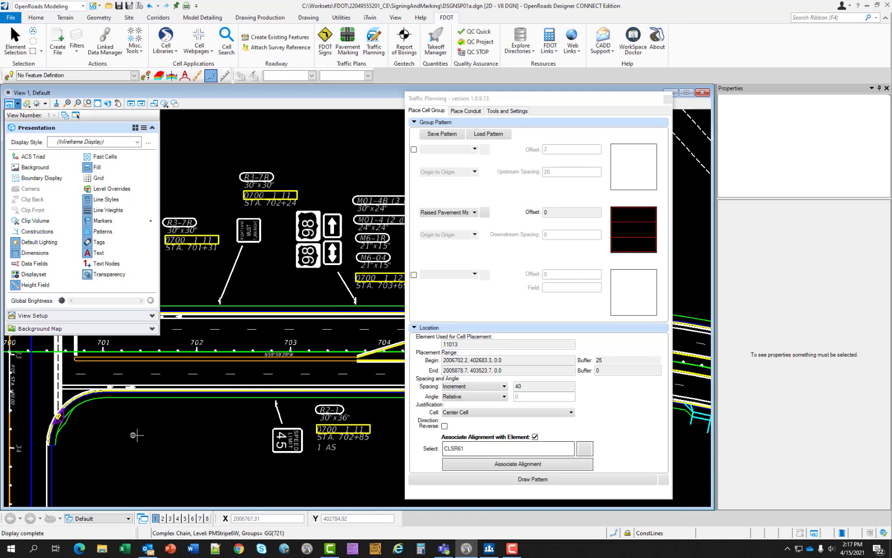
pyautogui.scroll(3, 106, 397)
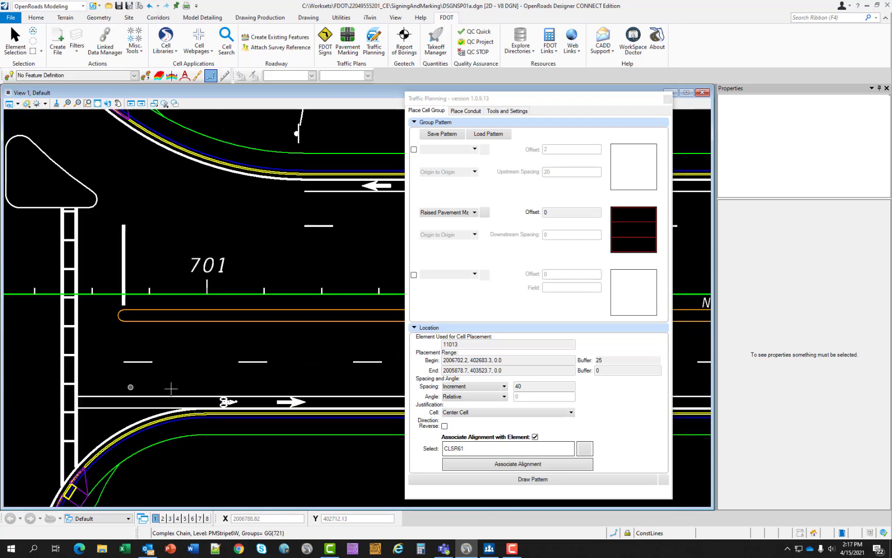
pyautogui.scroll(2, 222, 387)
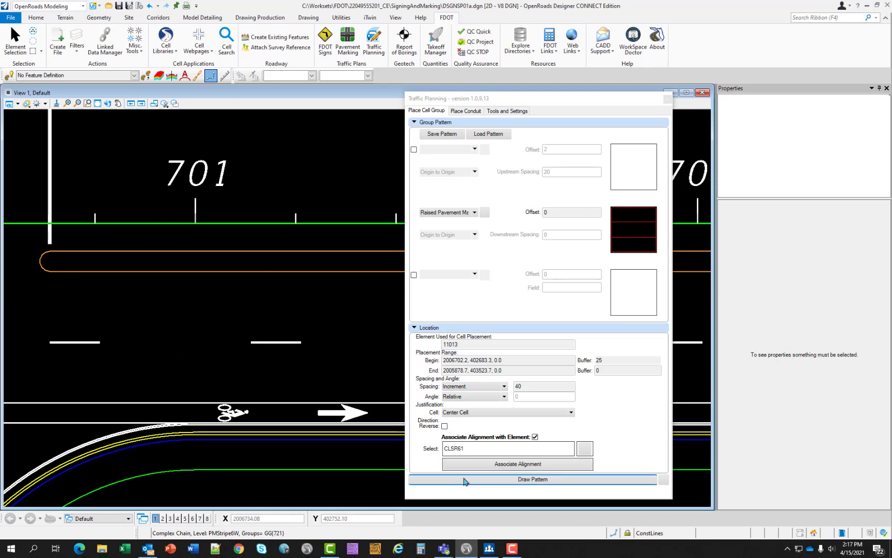
# Draw the raised pavement markers along the dashed lane stripe (element 10992).
pyautogui.click(499, 486)
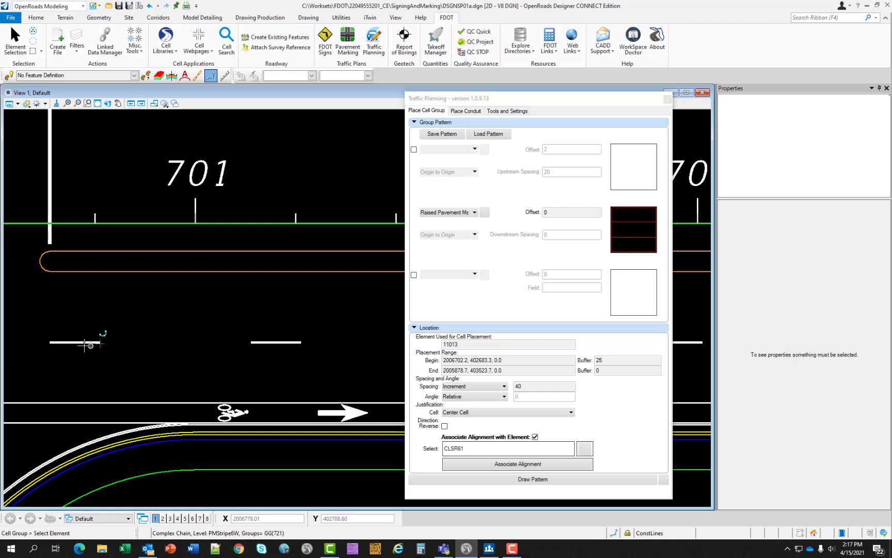
pyautogui.click(86, 342)
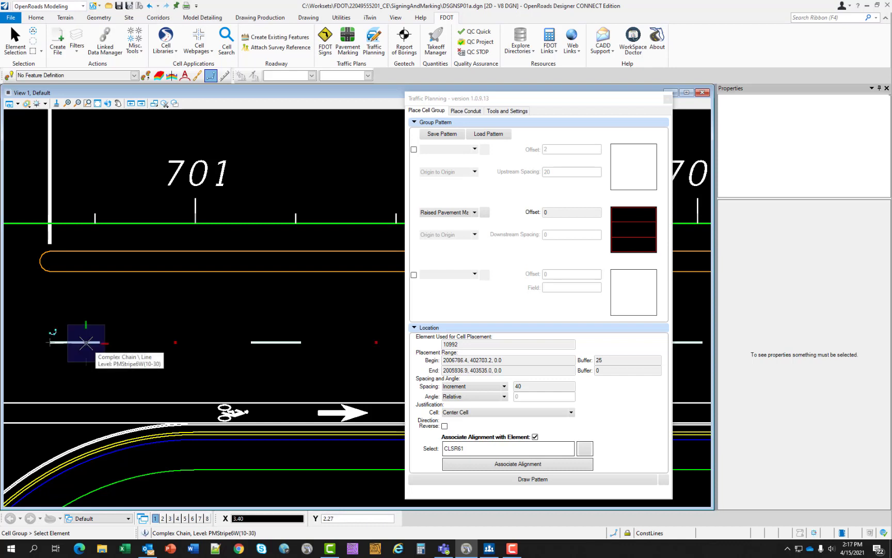
pyautogui.scroll(-1, 103, 349)
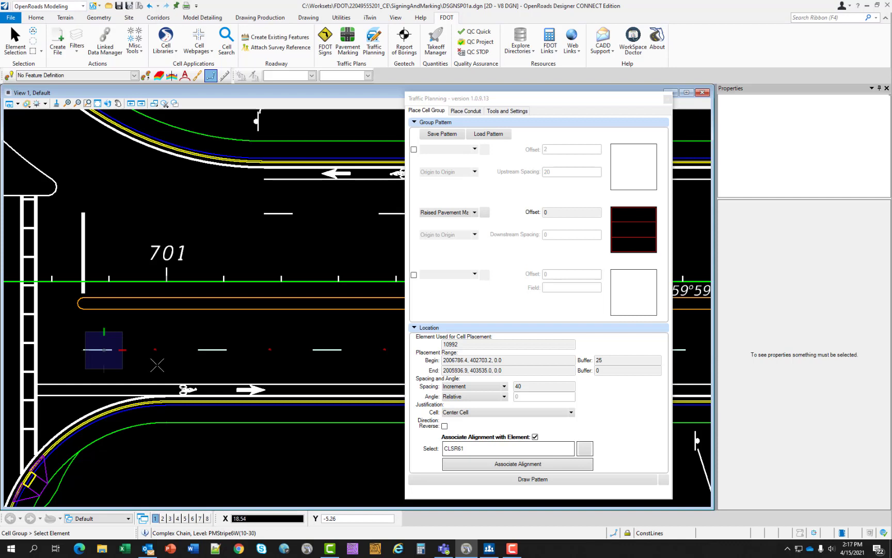
pyautogui.scroll(4, 156, 365)
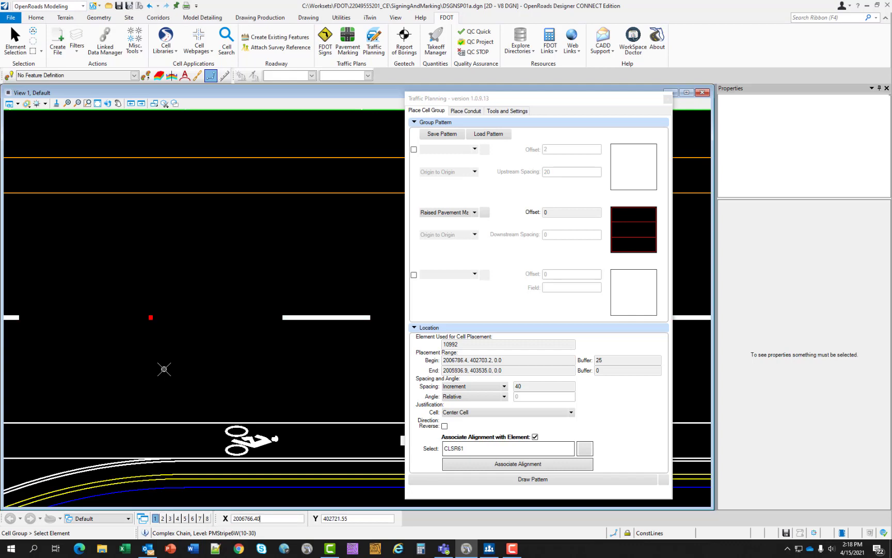
# Pan and zoom to the straight road stretch between stations 701 and 704.
pyautogui.scroll(-3, 149, 348)
pyautogui.scroll(-2, 150, 349)
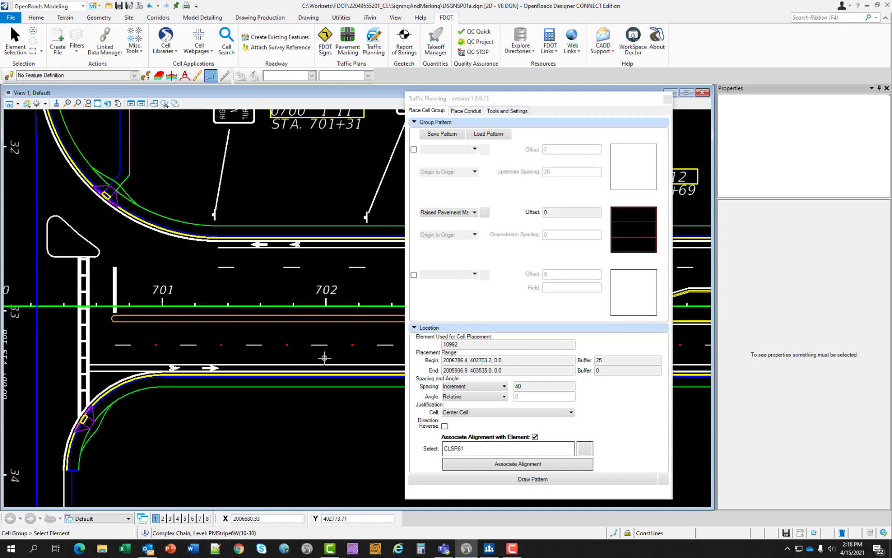
pyautogui.moveTo(311, 357); pyautogui.dragTo(282, 356, button='middle')
pyautogui.scroll(-3, 282, 356)
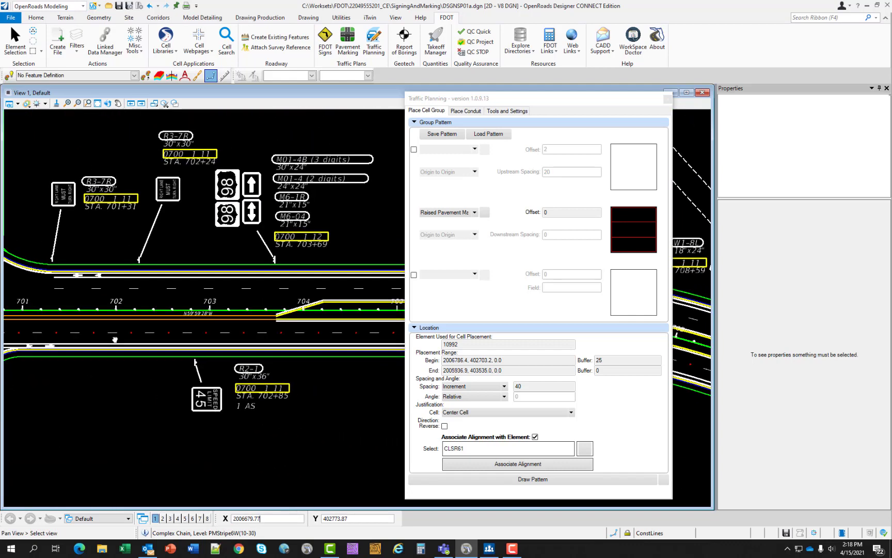
pyautogui.moveTo(328, 381); pyautogui.dragTo(118, 377, button='middle')
pyautogui.scroll(3, 383, 340)
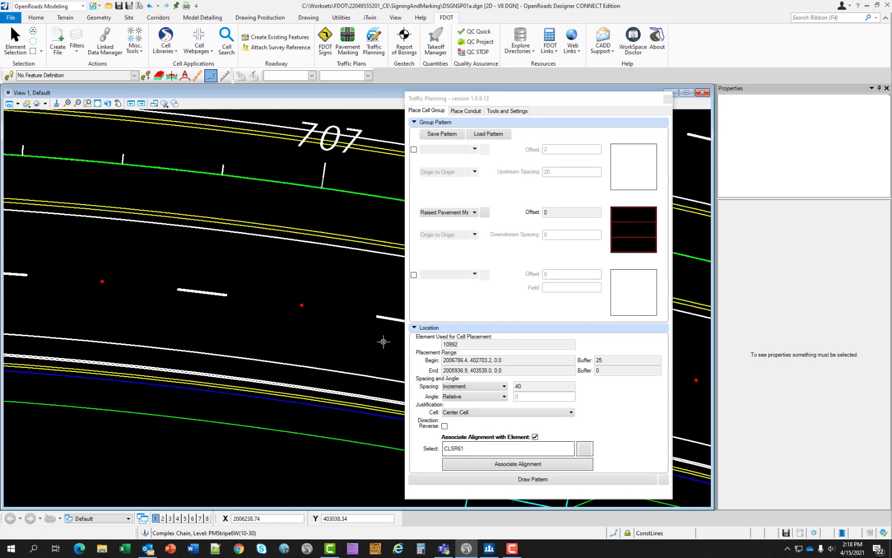
pyautogui.scroll(2, 317, 318)
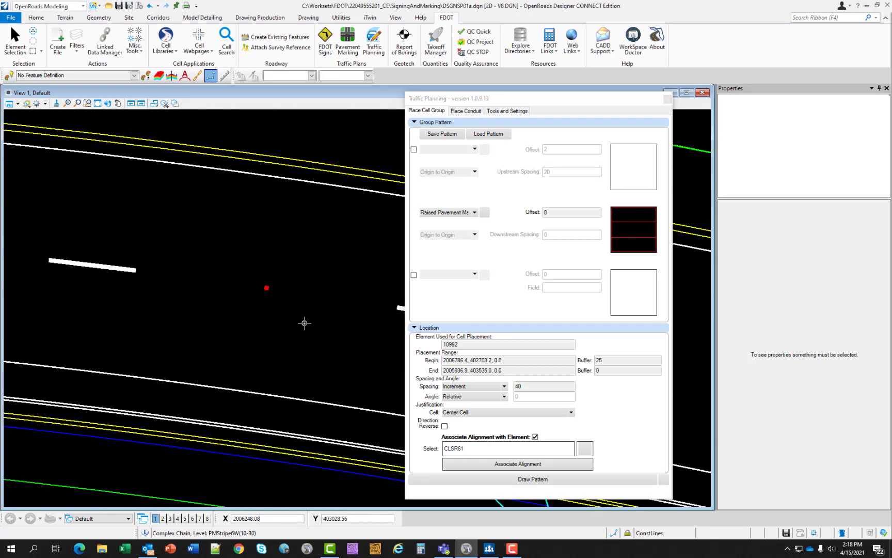
pyautogui.scroll(-5, 305, 324)
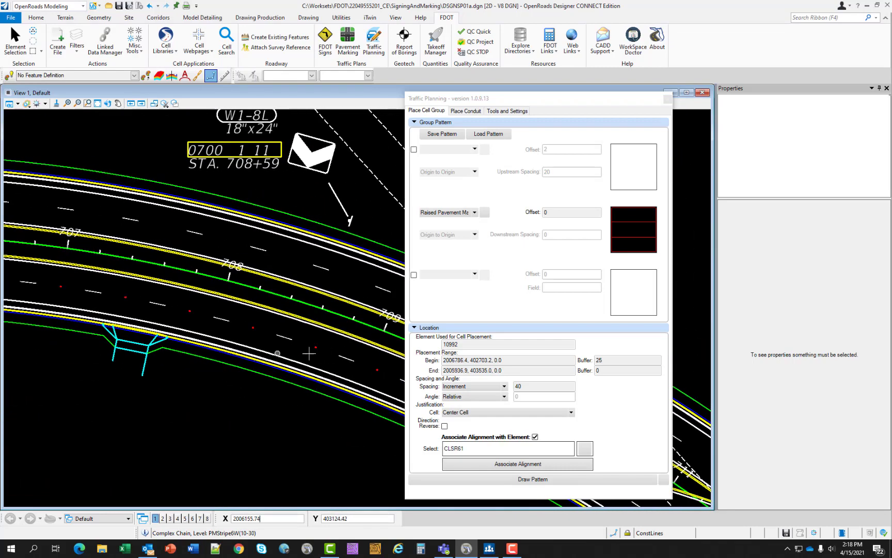
pyautogui.scroll(5, 310, 353)
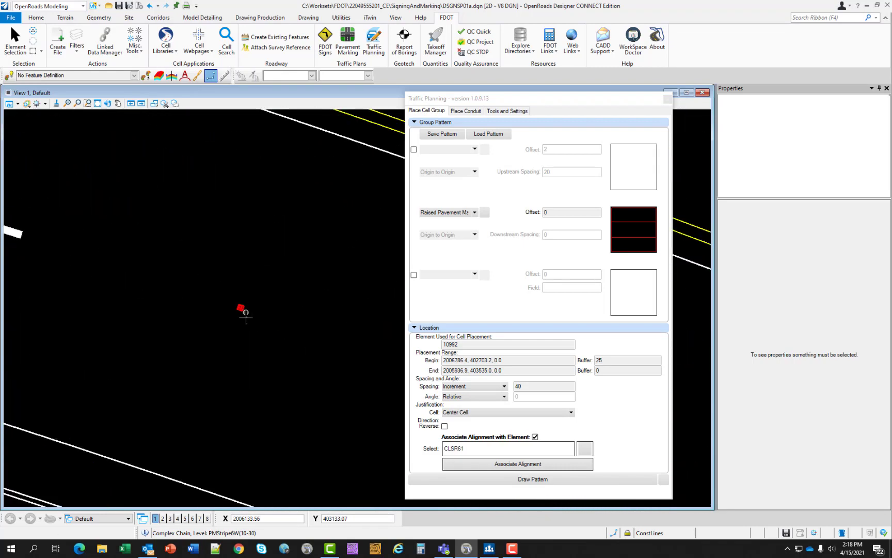
pyautogui.scroll(-2, 246, 320)
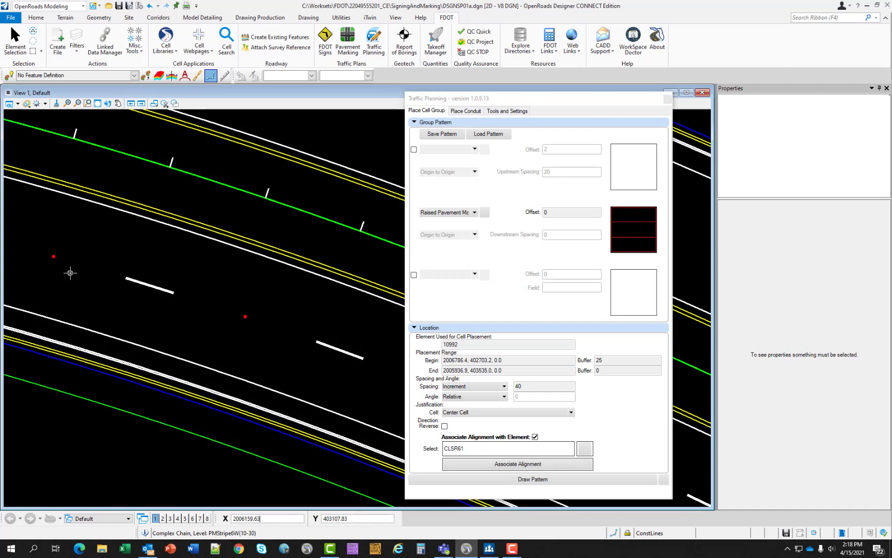
pyautogui.scroll(-2, 77, 275)
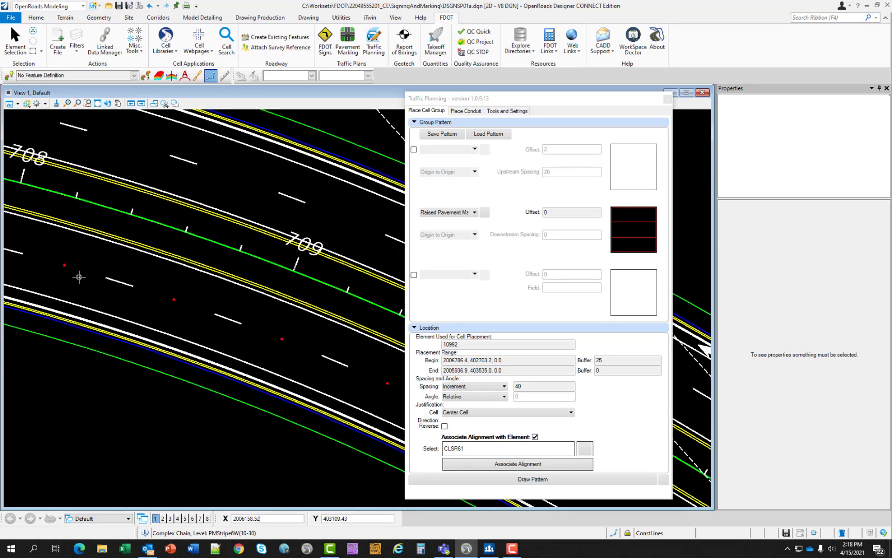
pyautogui.scroll(-2, 78, 277)
pyautogui.scroll(2, 83, 312)
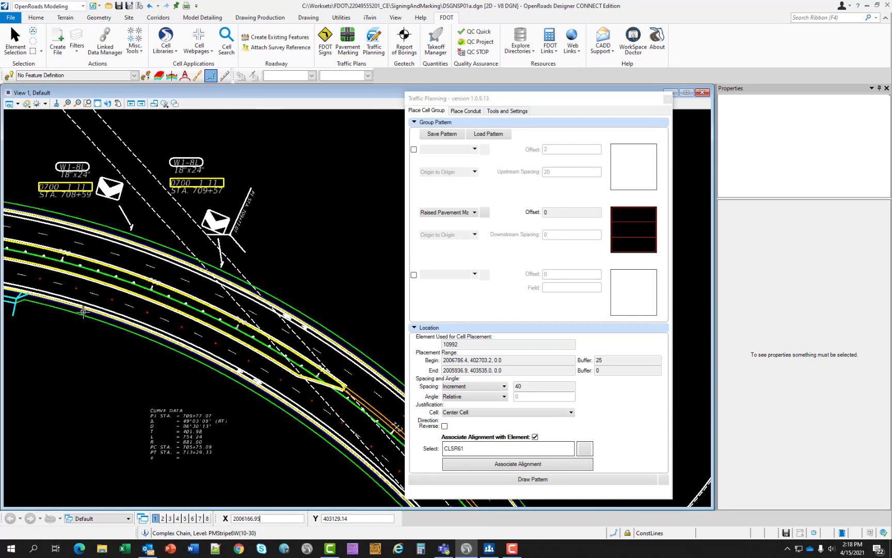
pyautogui.scroll(-2, 62, 331)
pyautogui.scroll(2, 67, 346)
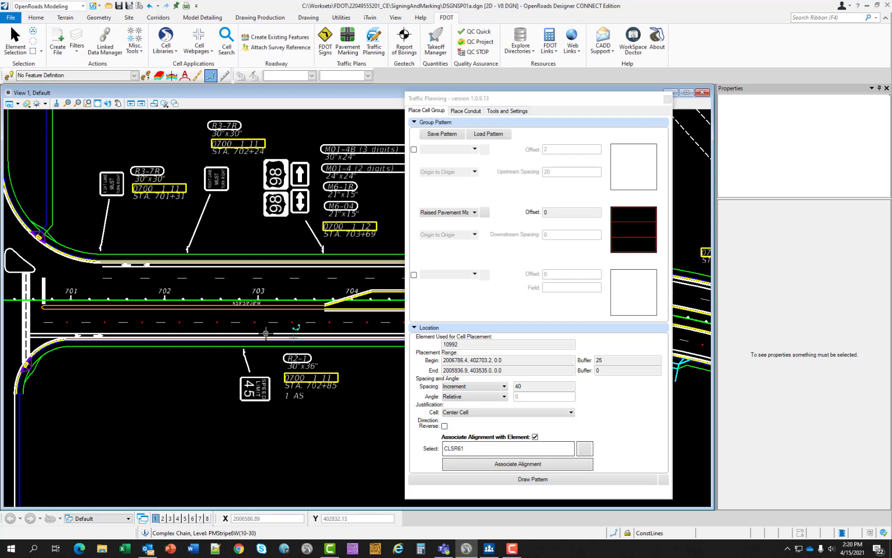
# Center the view on the lane at station 705 and save DSGNSP01a.dgn.
pyautogui.scroll(-3, 85, 328)
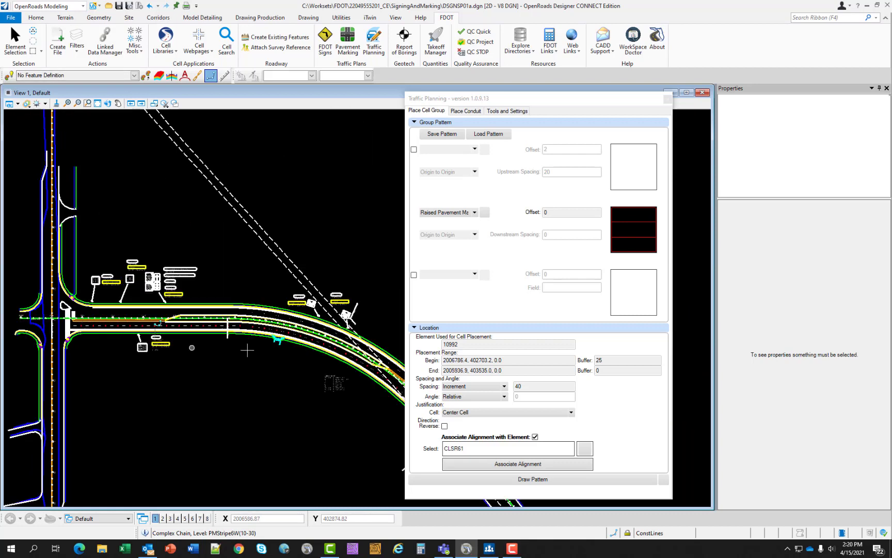
pyautogui.scroll(4, 252, 346)
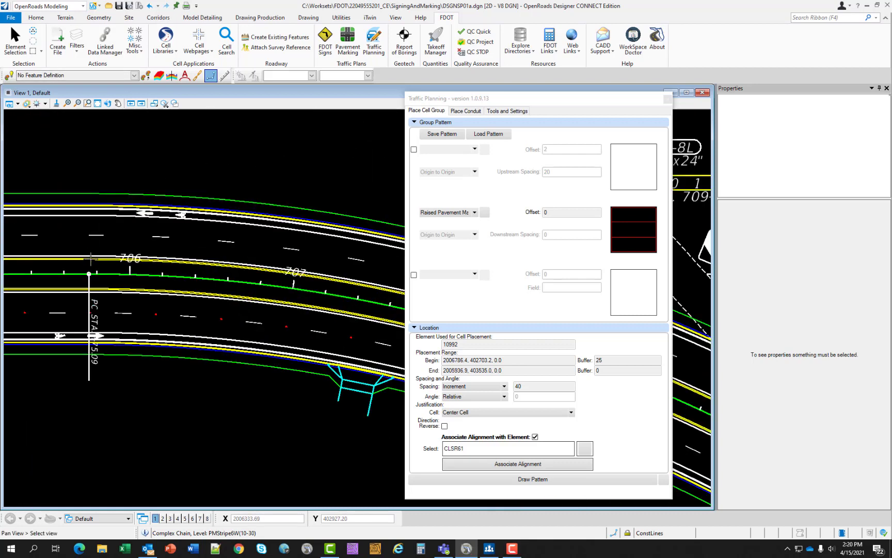
pyautogui.moveTo(45, 259); pyautogui.dragTo(260, 273, button='middle')
pyautogui.scroll(3, 124, 259)
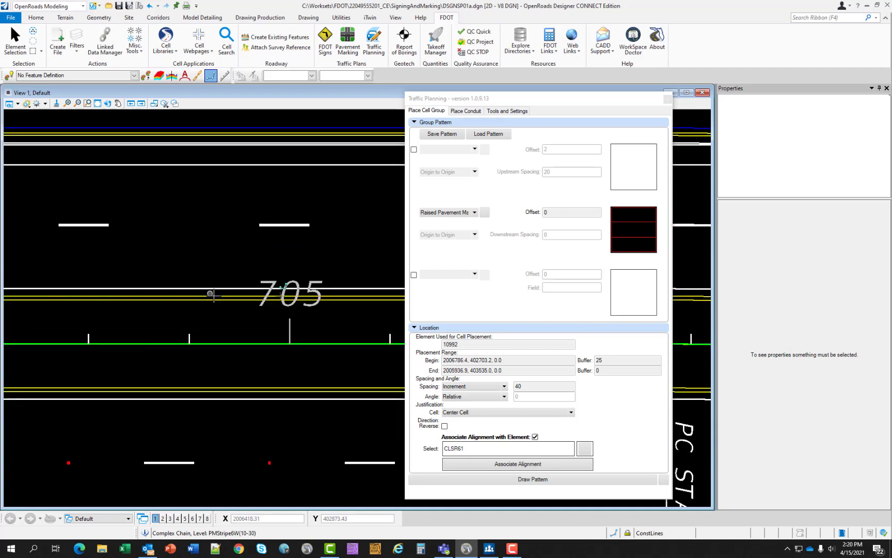
pyautogui.moveTo(371, 274); pyautogui.dragTo(295, 299, button='middle')
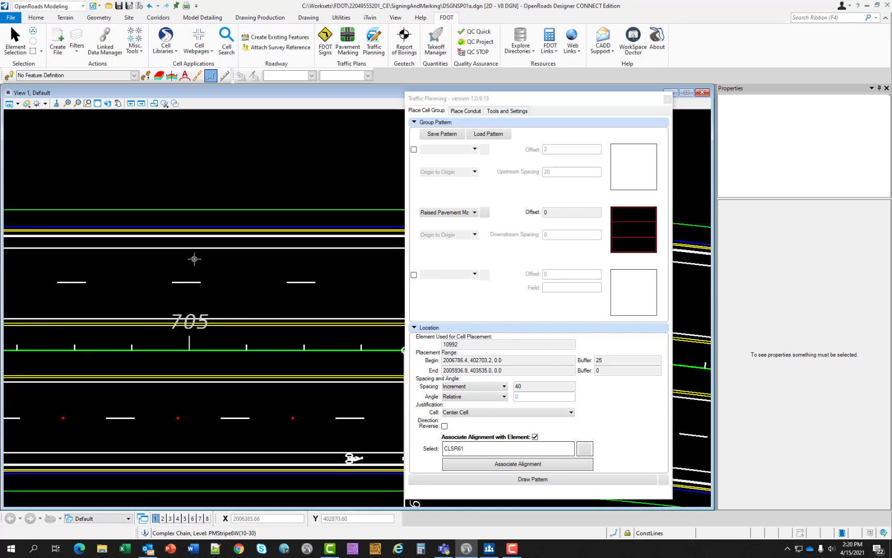
pyautogui.click(121, 7)
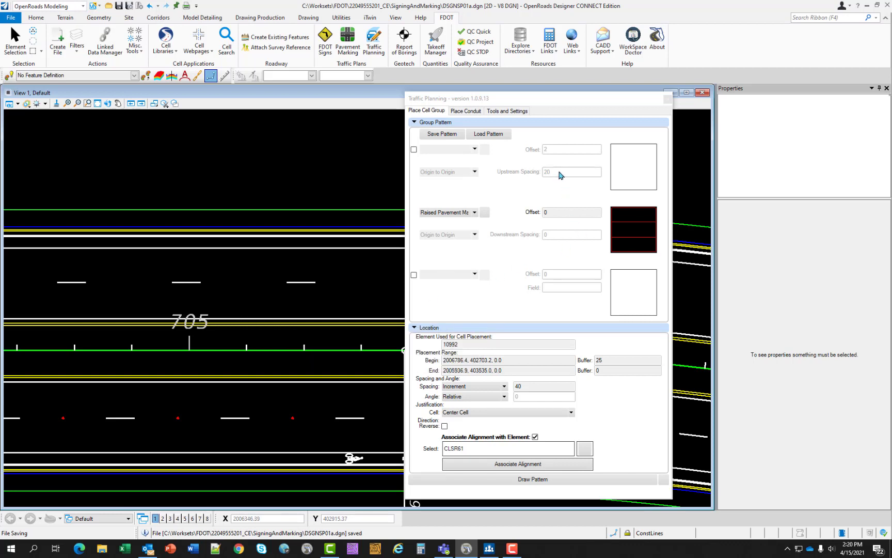
# Swap the Traffic Planning window for the FDOT Pavement Marking Tool.
pyautogui.click(668, 100)
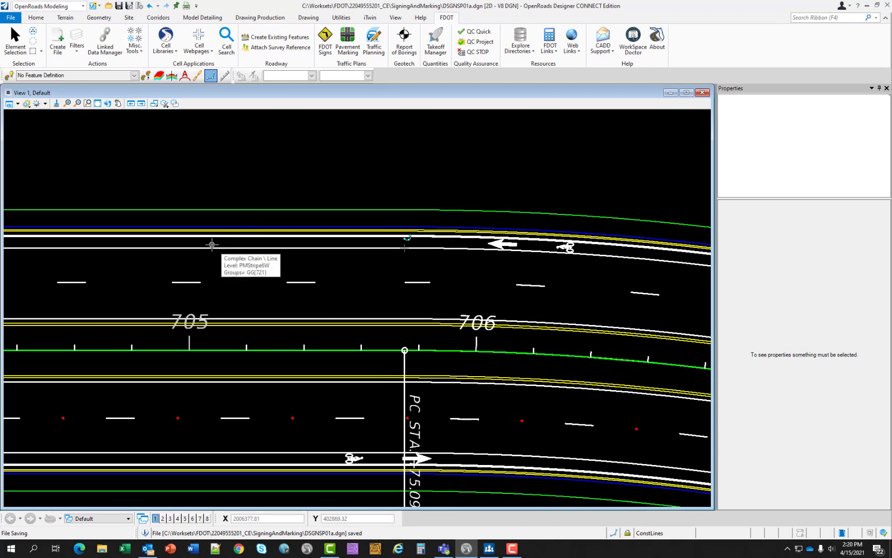
pyautogui.click(348, 39)
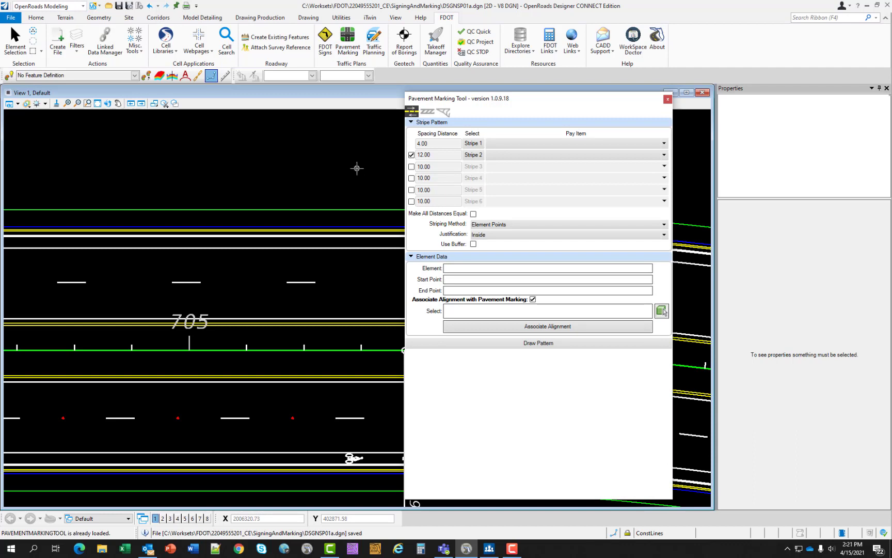
# Set the stripe spacings to 0 for Stripe 1 and 24 for Stripe 2.
pyautogui.doubleClick(422, 155)
pyautogui.write('12')
pyautogui.doubleClick(430, 144)
pyautogui.write('0')
pyautogui.click(431, 156)
pyautogui.doubleClick(432, 155)
pyautogui.write('24')
# Assign the 0710 11125 white solid stop-line pay item to both stripes.
pyautogui.click(664, 143)
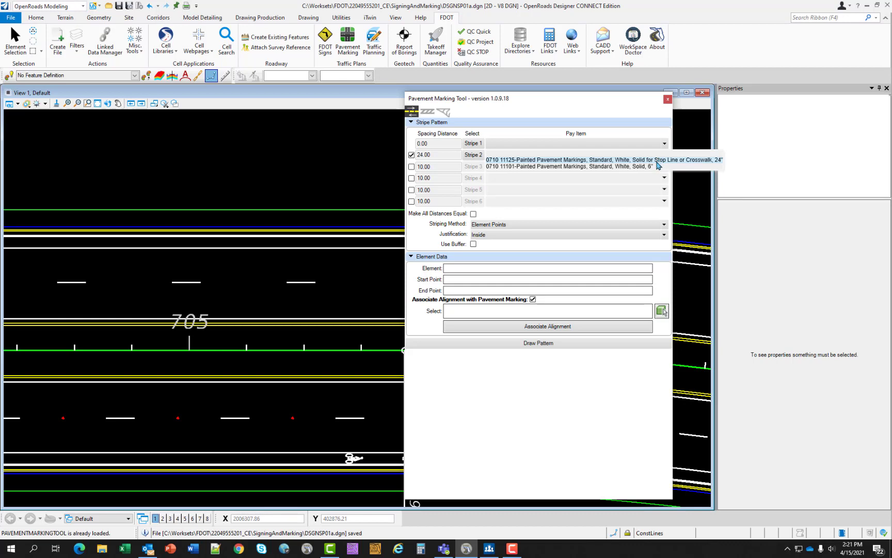
pyautogui.click(657, 161)
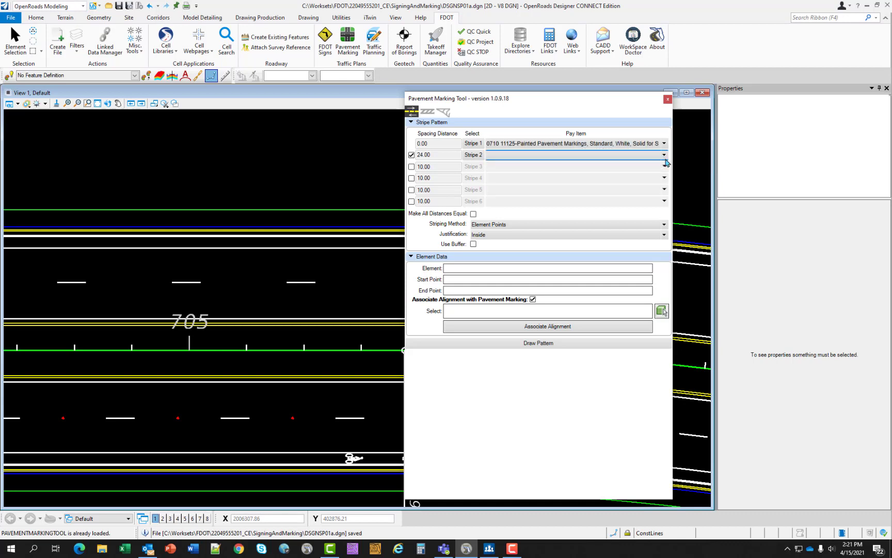
pyautogui.click(664, 156)
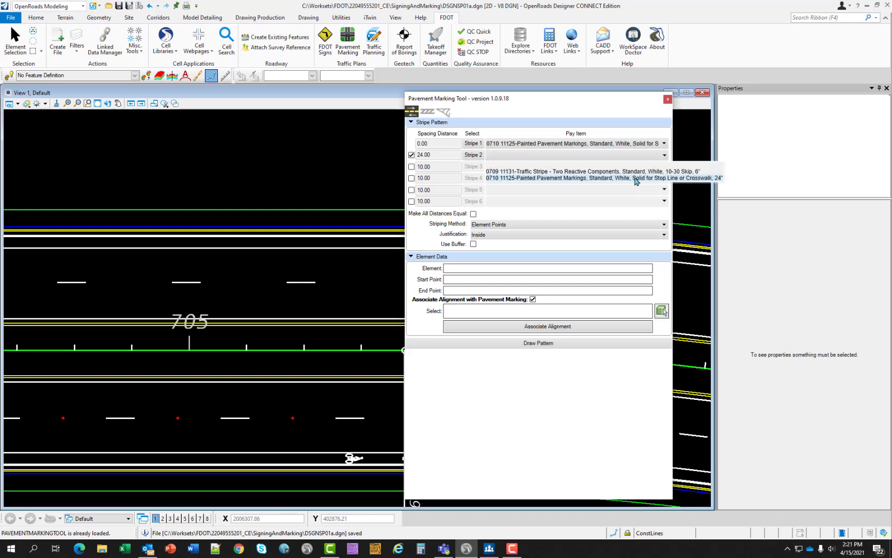
pyautogui.click(636, 178)
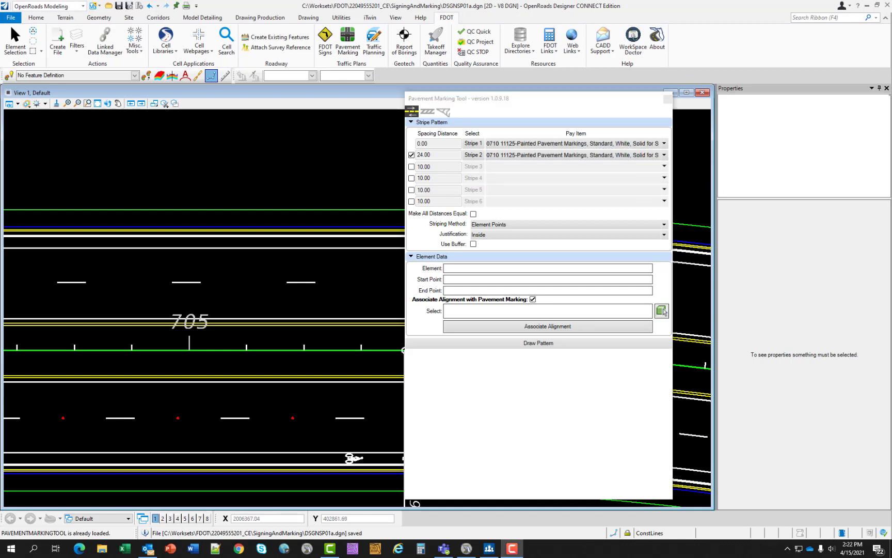
# Switch striping to Draw Perpendicular and use CL_SR61 as the alignment.
pyautogui.click(511, 227)
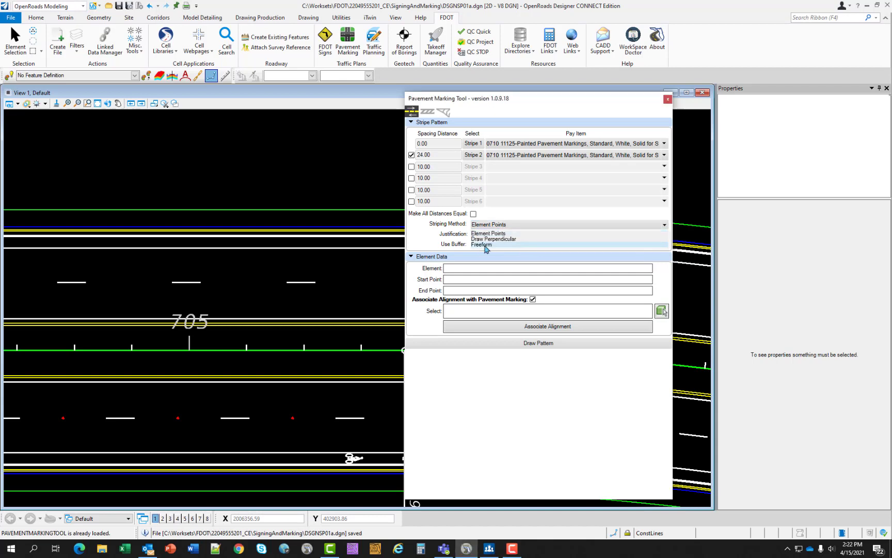
pyautogui.click(490, 239)
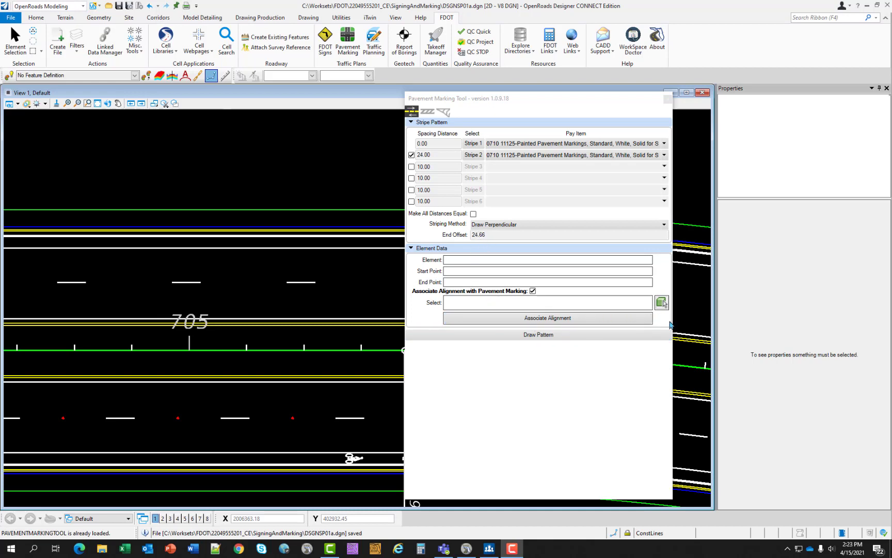
pyautogui.click(662, 305)
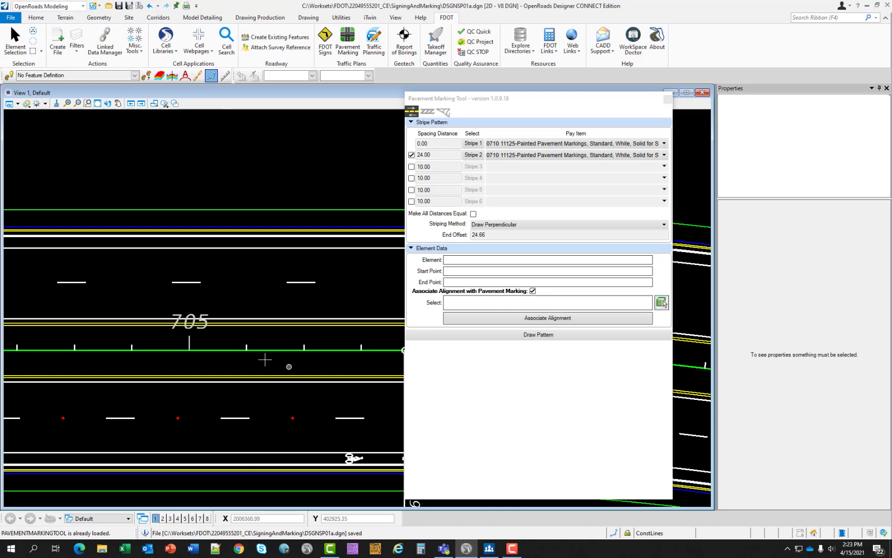
pyautogui.click(238, 365)
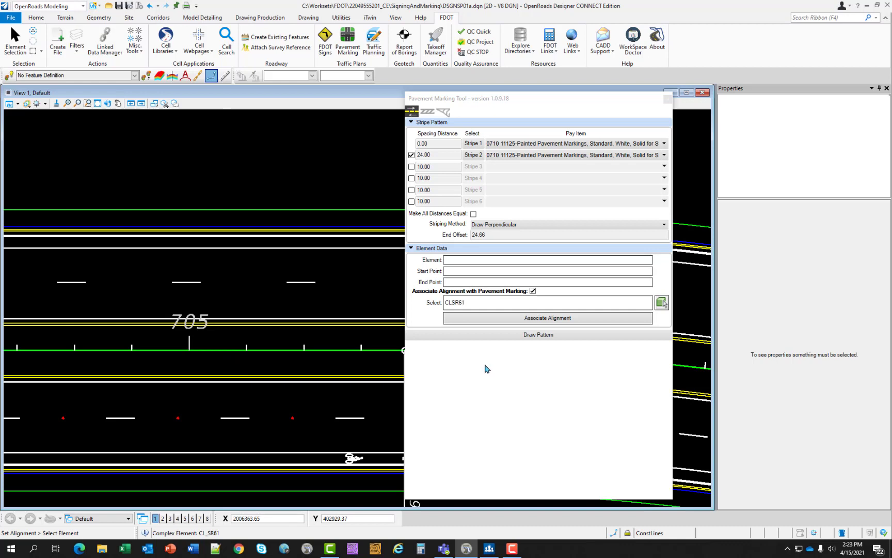
# Draw the two perpendicular stop-line stripes across the lane near station 705.
pyautogui.click(536, 336)
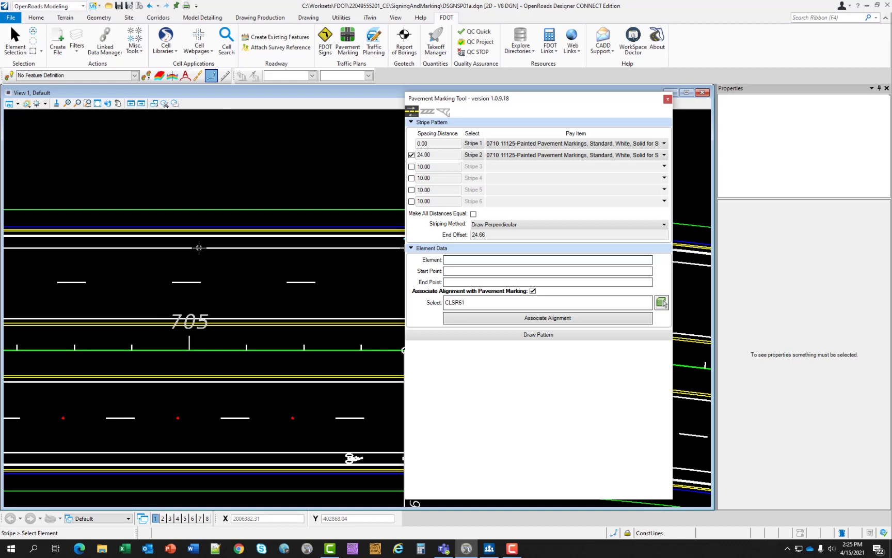
pyautogui.click(198, 247)
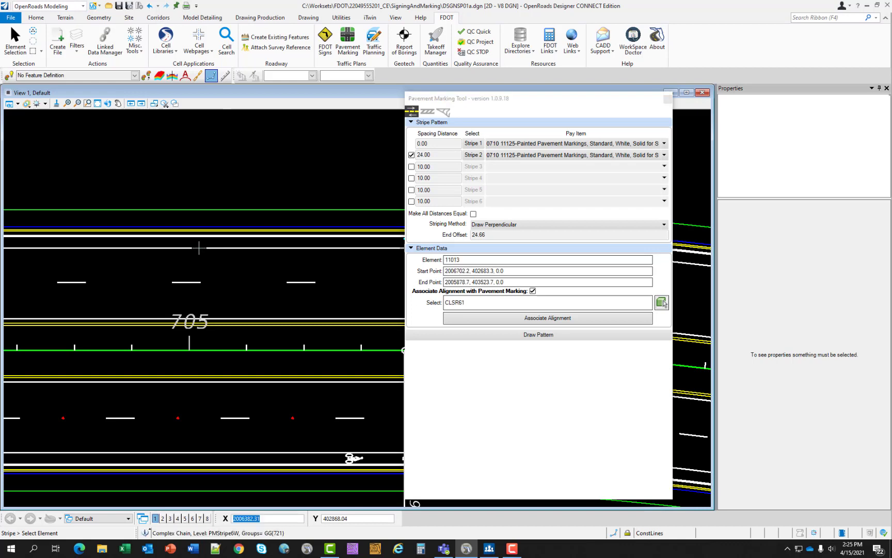
pyautogui.click(207, 297)
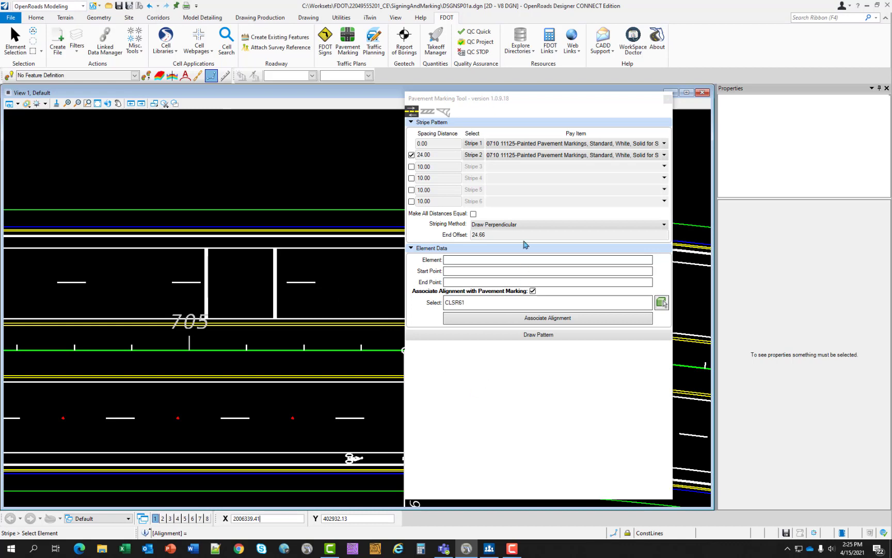
pyautogui.click(630, 102)
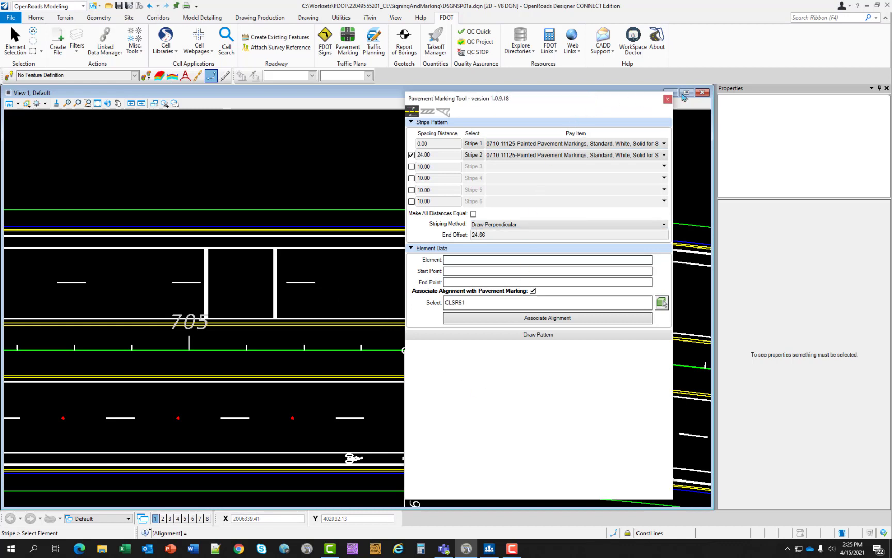
# Reopen Traffic Planning, enable the first group-pattern cell slot and open its PayItem Database.
pyautogui.click(667, 100)
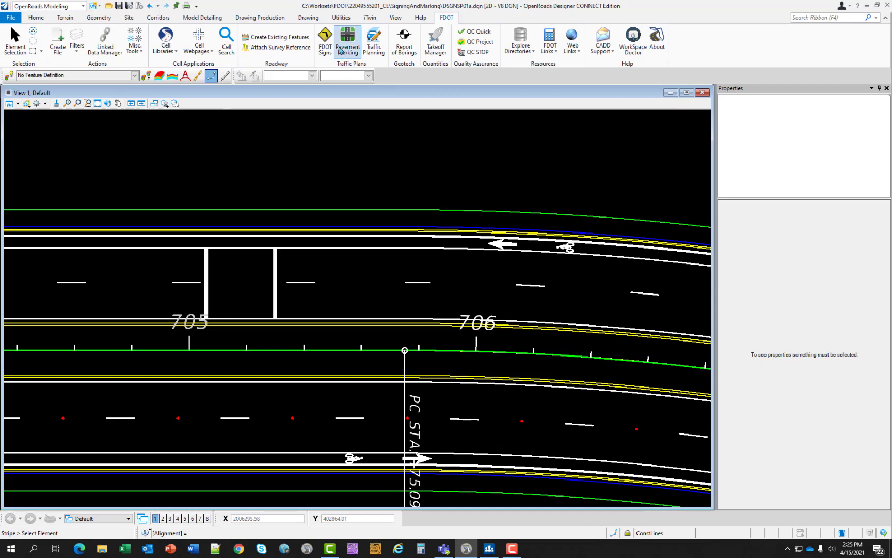
pyautogui.click(374, 46)
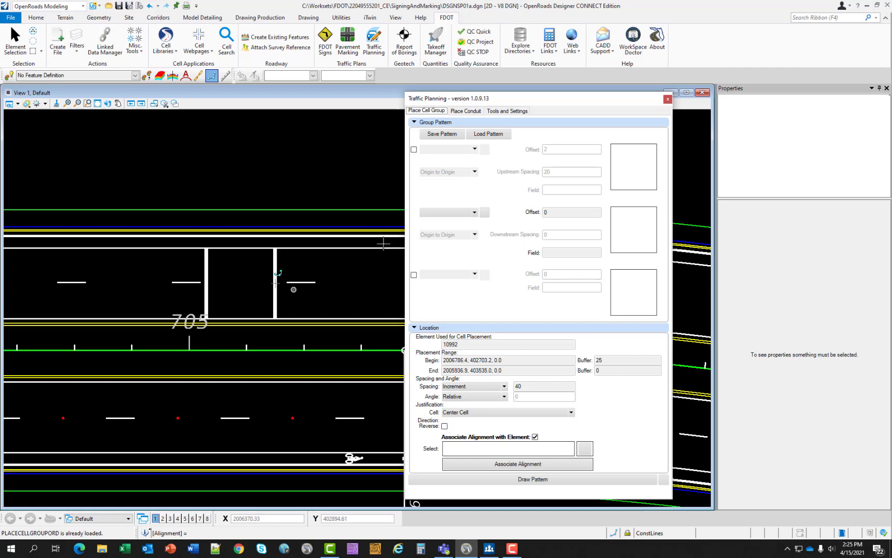
pyautogui.click(413, 150)
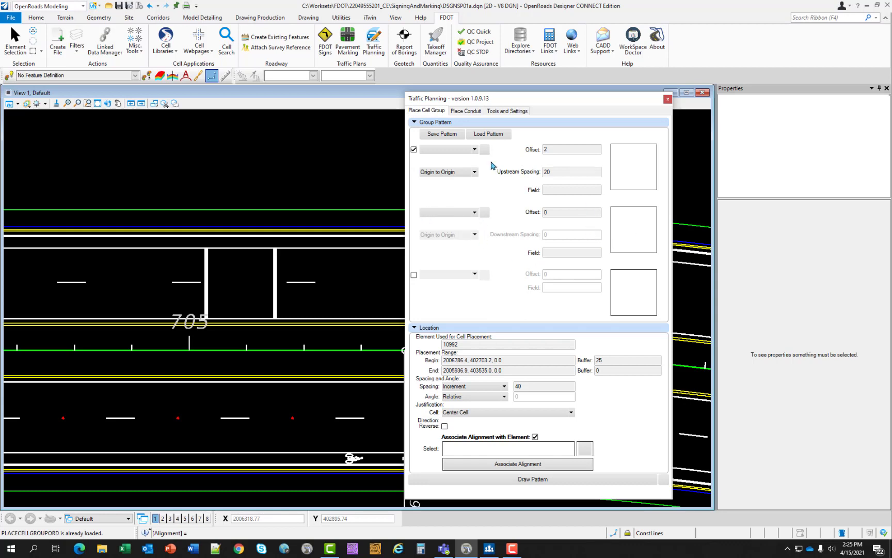
pyautogui.click(475, 149)
pyautogui.click(484, 150)
pyautogui.click(485, 150)
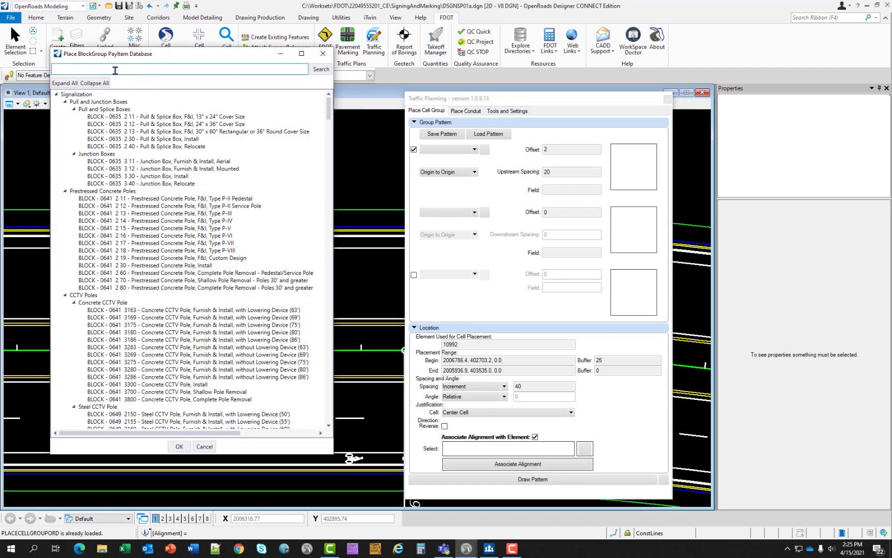
# Search 'school' and set the first slot to BLOCK 0710 11160 Paint Std Message (SCHOOL).
pyautogui.click(115, 70)
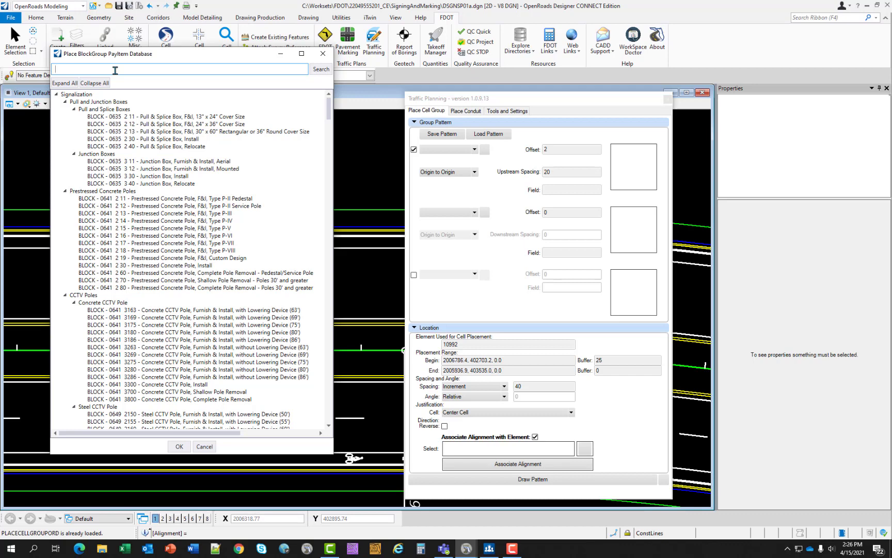
pyautogui.write('school')
pyautogui.click(312, 69)
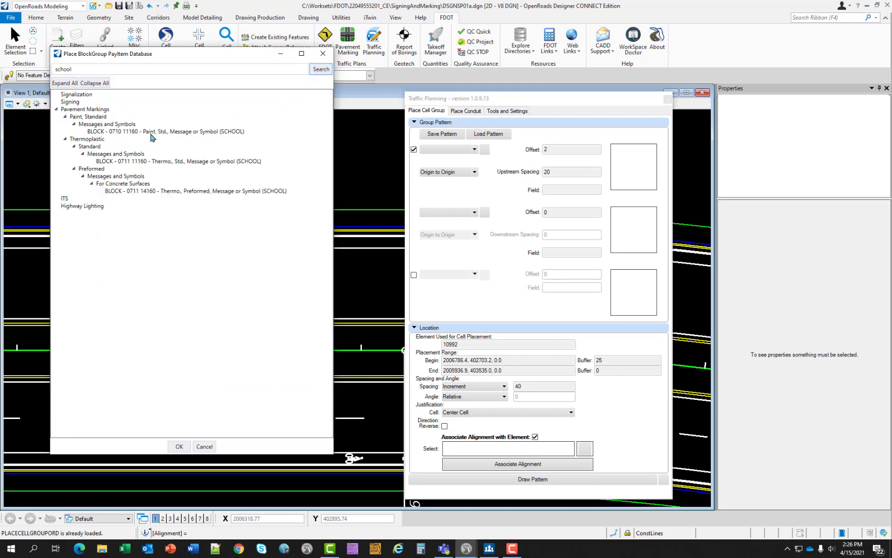
pyautogui.click(132, 132)
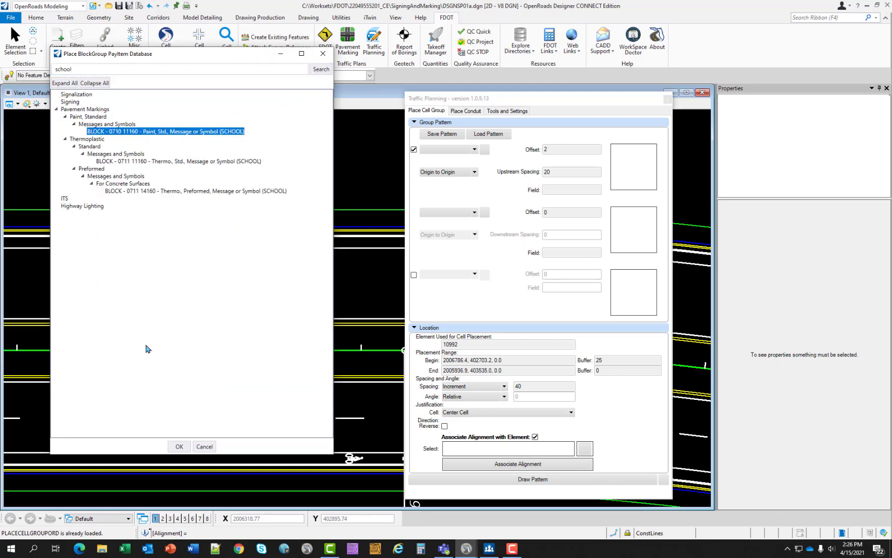
pyautogui.click(179, 446)
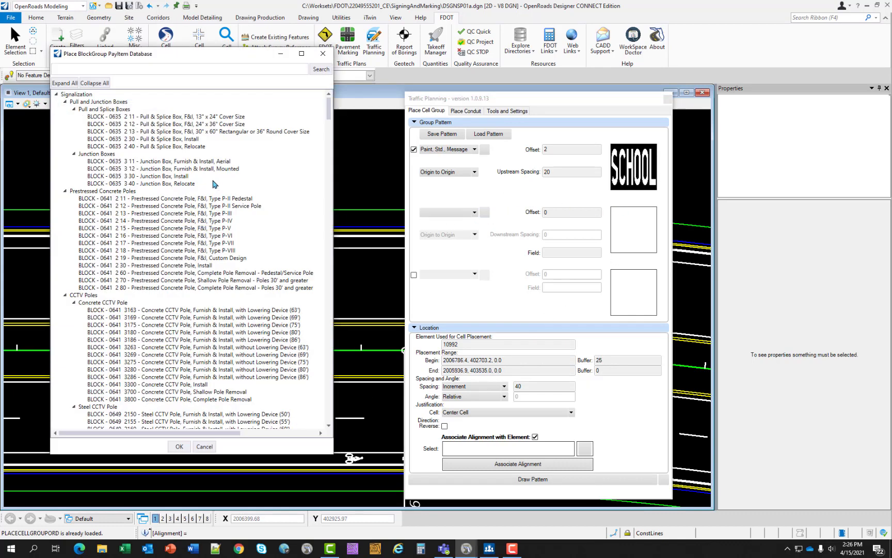
# Set the second slot to the same 0710 11160 painted SCHOOL message cell.
pyautogui.click(133, 68)
pyautogui.write('school')
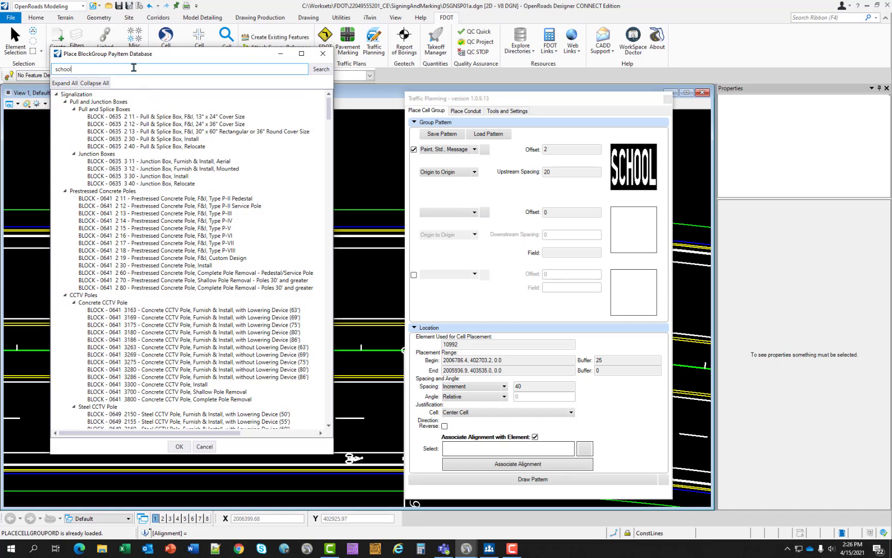
pyautogui.click(320, 68)
pyautogui.click(149, 133)
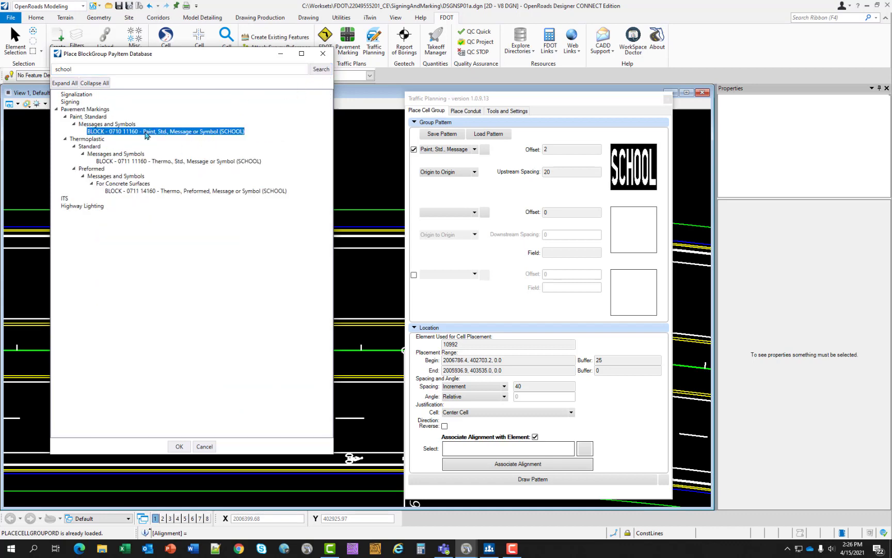
pyautogui.click(179, 446)
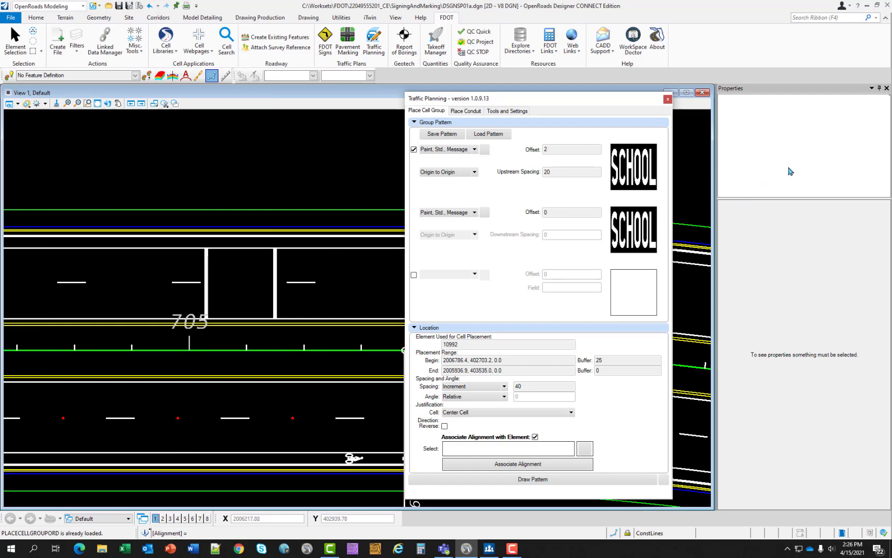
# Set the SCHOOL cell group offsets to 6 and 18 with upstream spacing 0.
pyautogui.moveTo(551, 149); pyautogui.dragTo(532, 154)
pyautogui.click(550, 212)
pyautogui.write('18')
pyautogui.click(557, 173)
pyautogui.write('0')
# Set spacing to Once and associate the CL_SR61 centerline alignment.
pyautogui.click(454, 386)
pyautogui.click(447, 392)
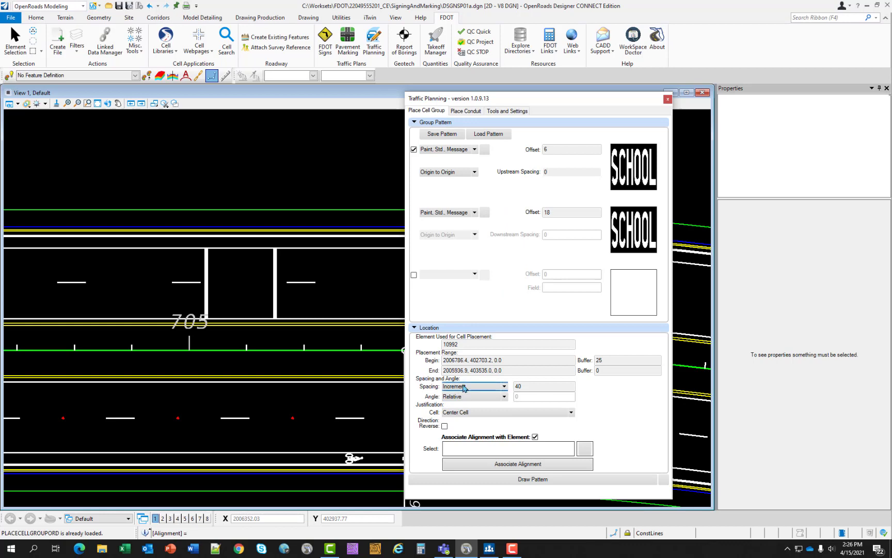
pyautogui.click(468, 387)
pyautogui.click(461, 401)
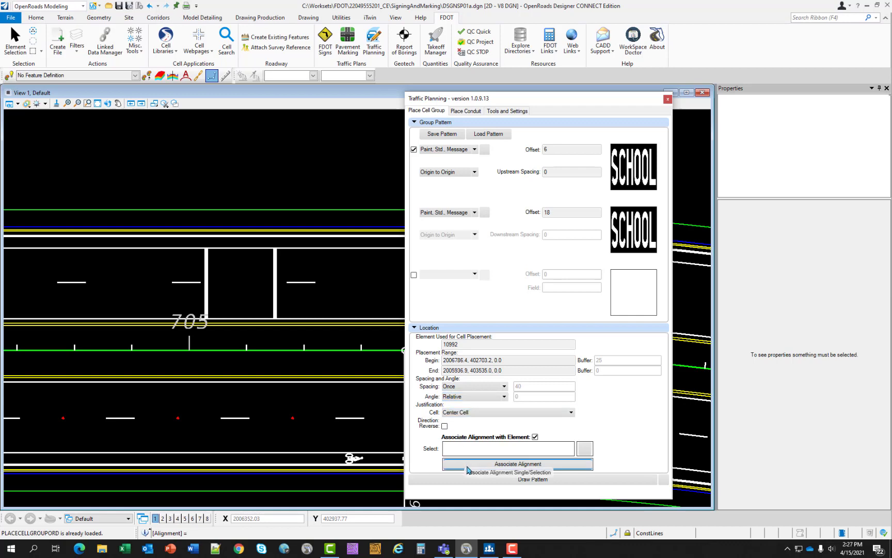
pyautogui.click(584, 451)
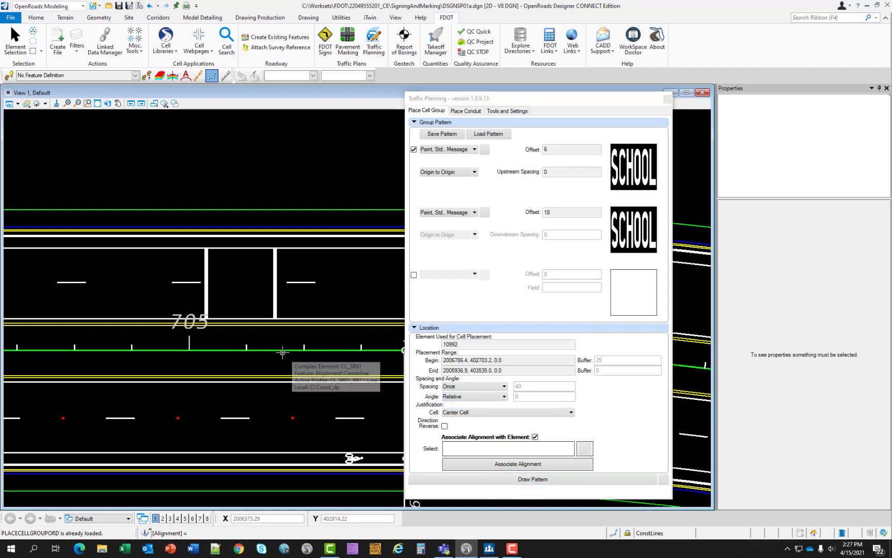
pyautogui.click(292, 365)
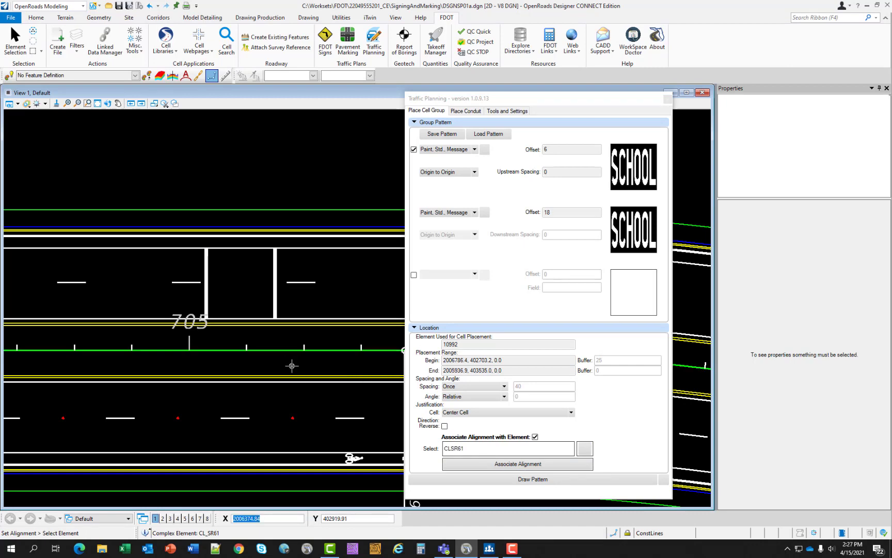
# Draw the reversed SCHOOL pattern along the lane stripe between the stop bars, then turn Reverse off.
pyautogui.click(505, 485)
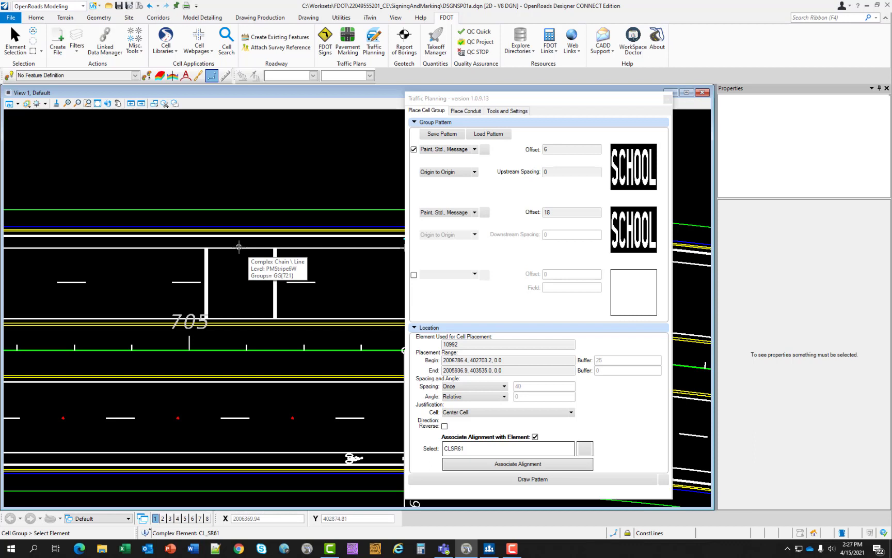
pyautogui.click(237, 248)
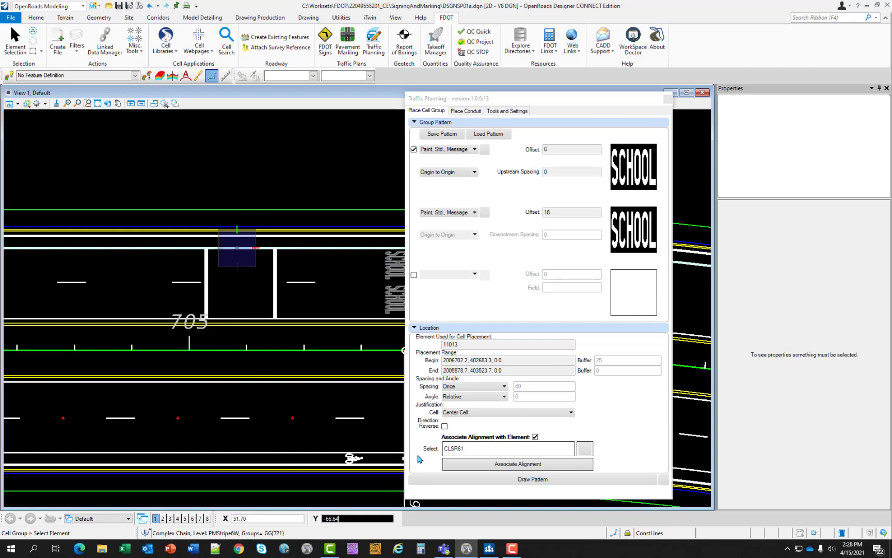
pyautogui.click(445, 426)
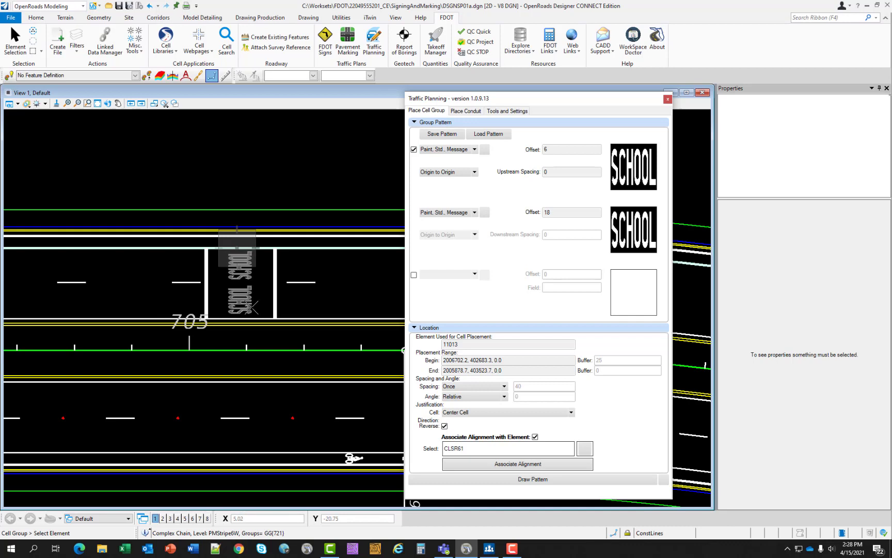
pyautogui.click(251, 307)
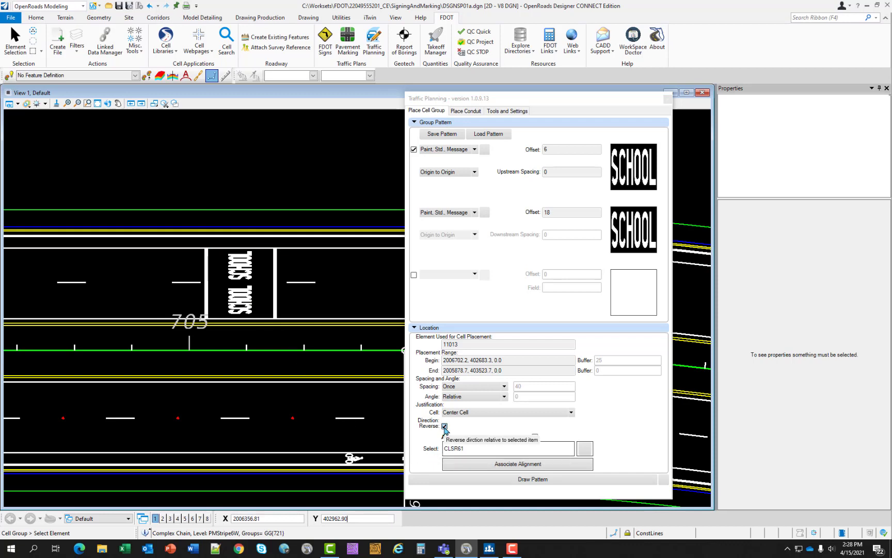
pyautogui.click(444, 426)
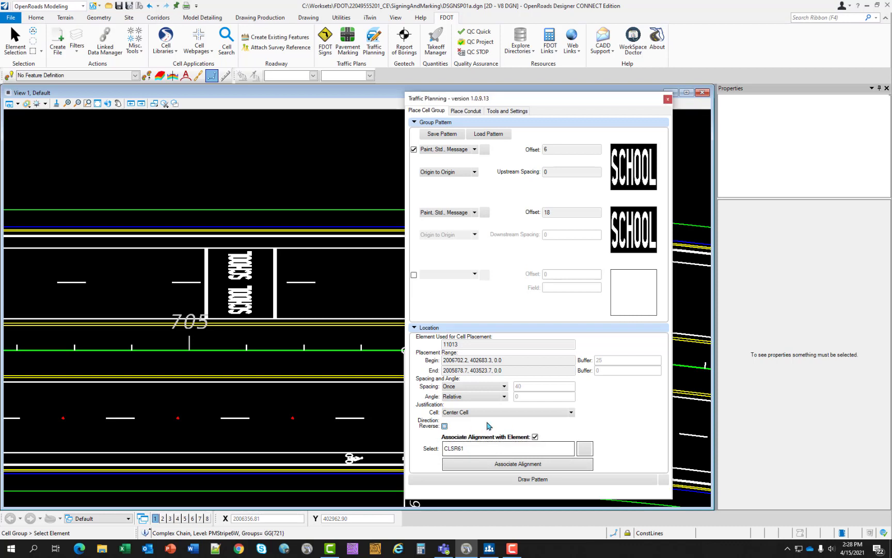